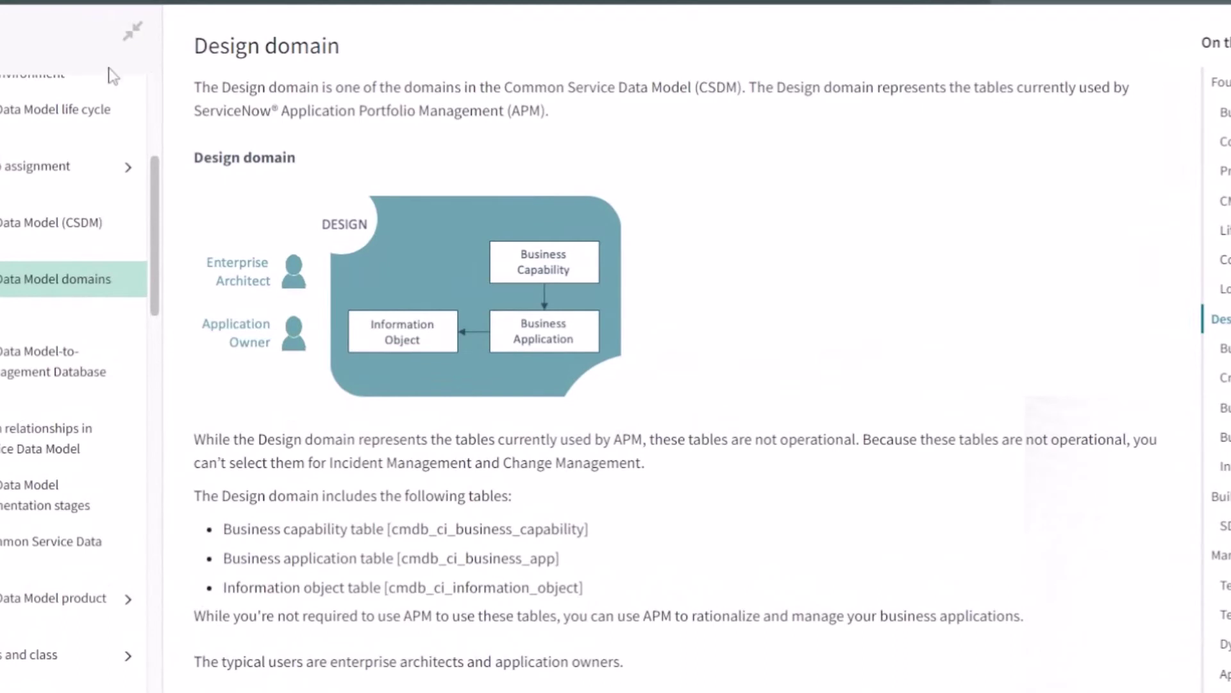
- Annotate the Design domain diagram, Information Object box and table bullets, then clear the annotations
left_click_drag(138, 26, 804, 415)
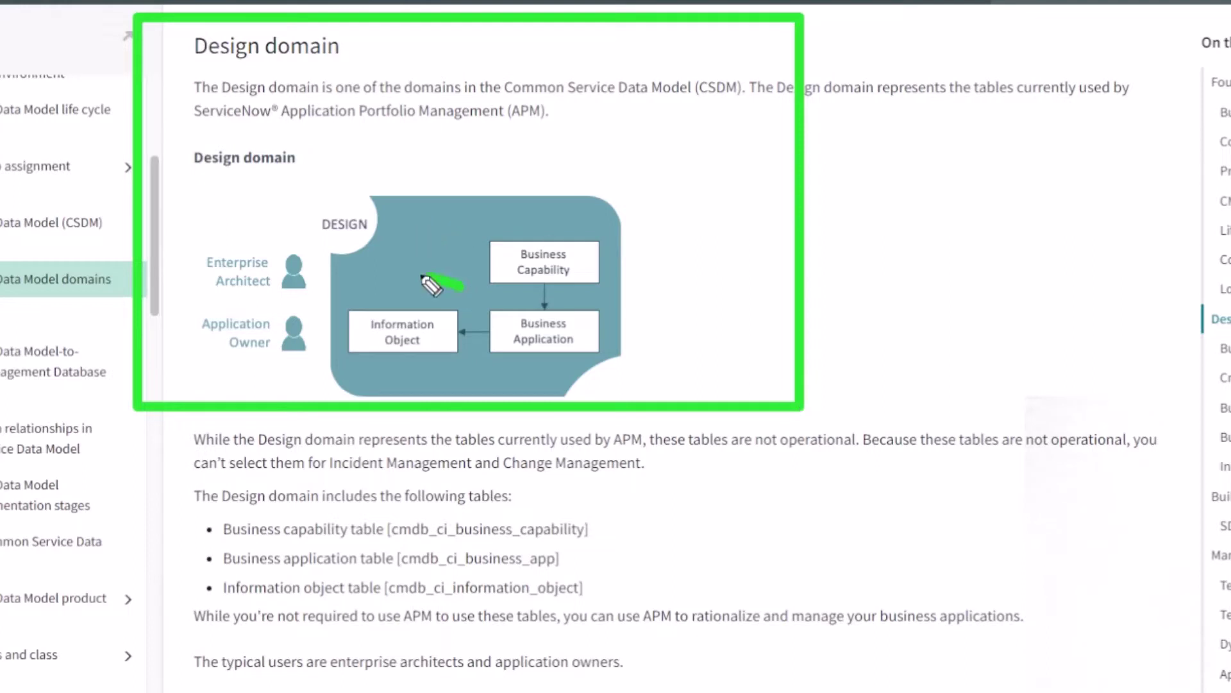
mouse_move(421, 276)
left_mouse_down()
mouse_move(307, 340)
mouse_move(474, 375)
mouse_move(396, 269)
left_mouse_up()
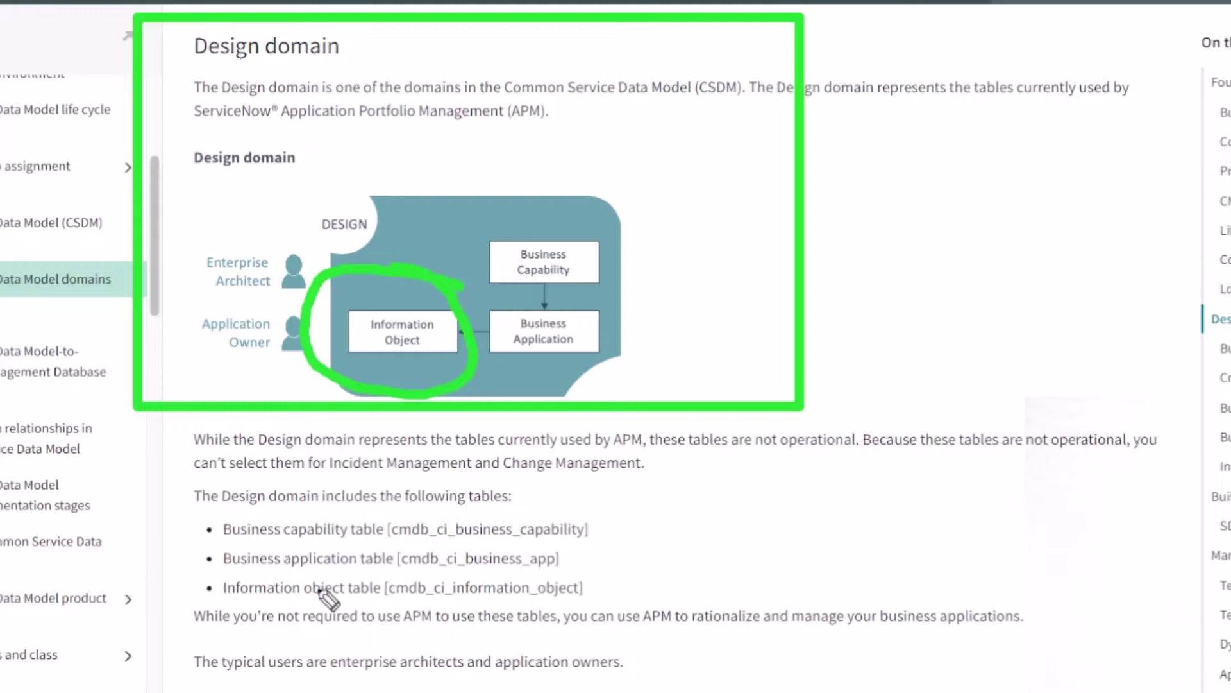
mouse_move(636, 568)
left_mouse_down()
mouse_move(426, 542)
mouse_move(195, 585)
mouse_move(491, 664)
mouse_move(596, 556)
left_mouse_up()
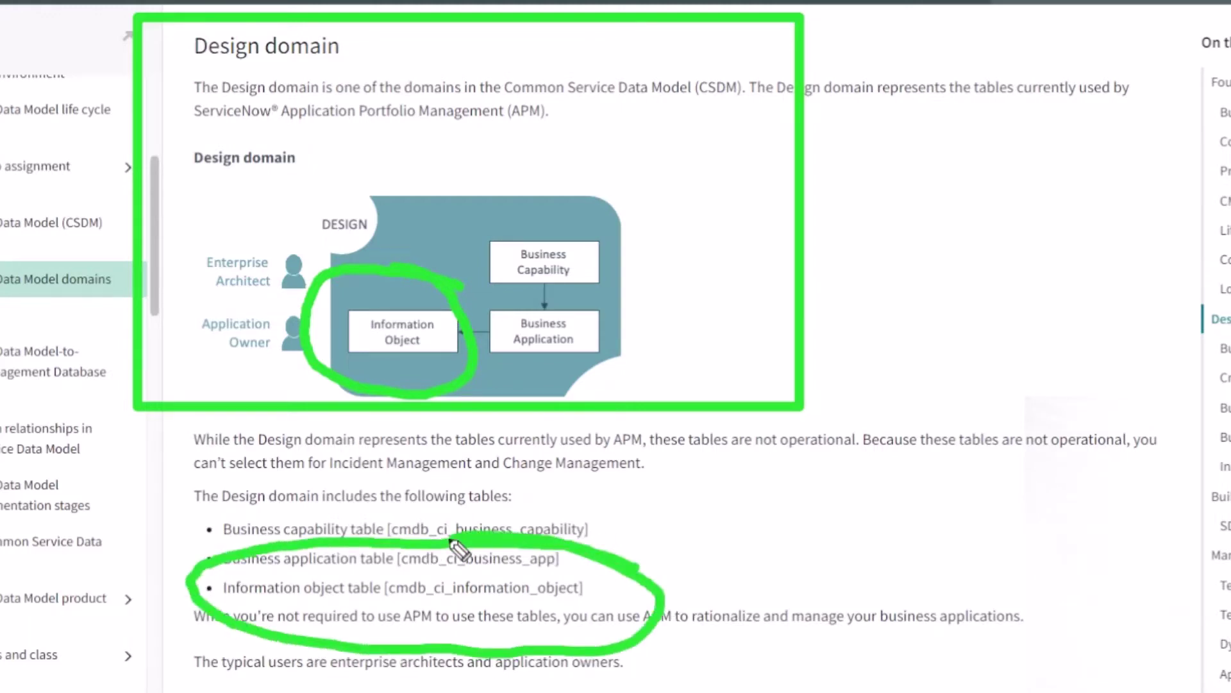
key("Escape")
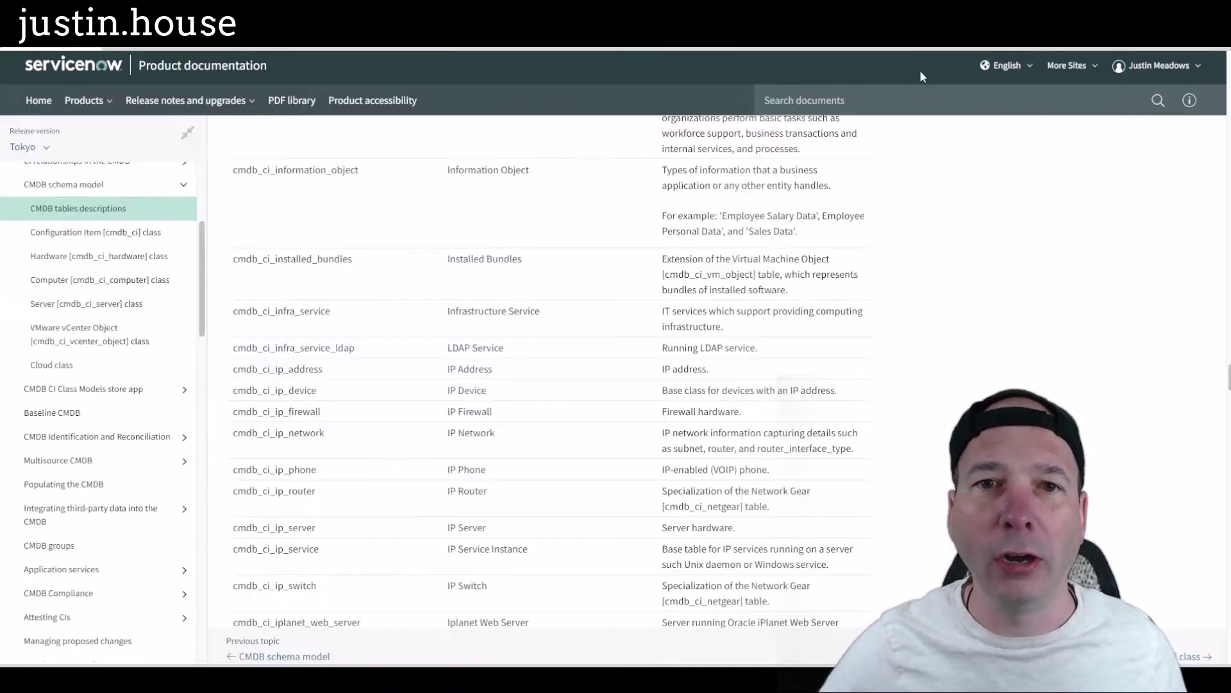
- Scroll to cmdb_ci_information_object and outline its table description
scroll(417, 317, "up", 1)
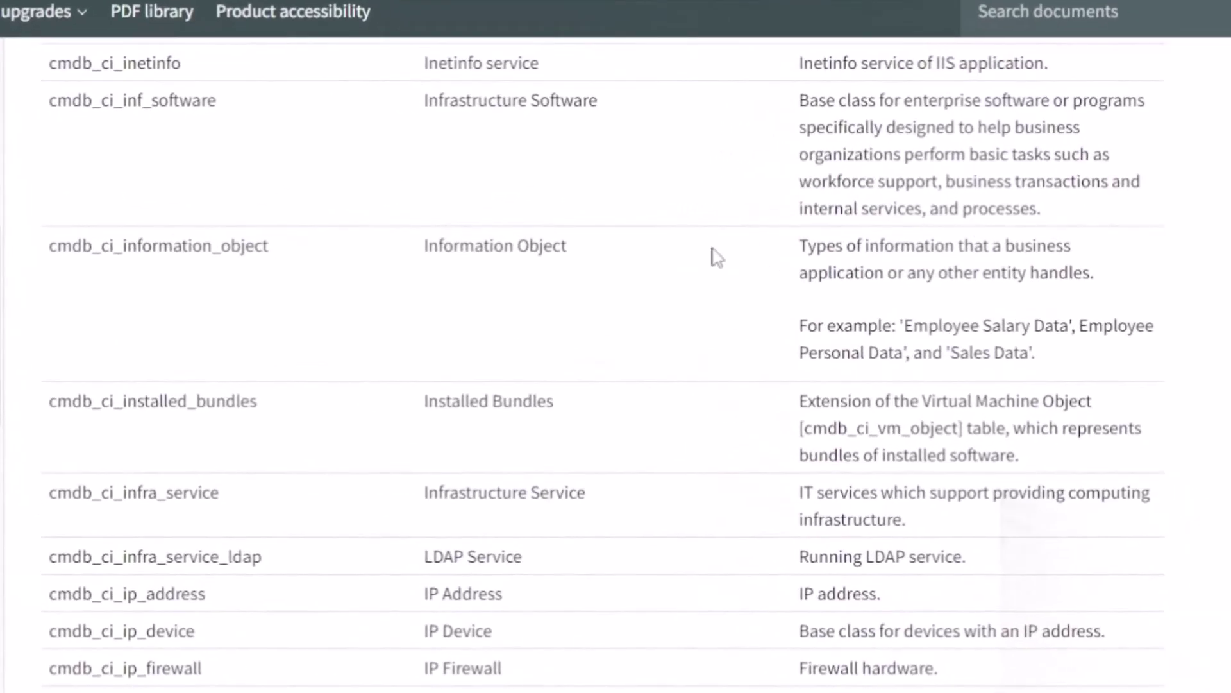
mouse_move(734, 200)
left_mouse_down()
mouse_move(991, 352)
mouse_move(1214, 389)
left_mouse_up()
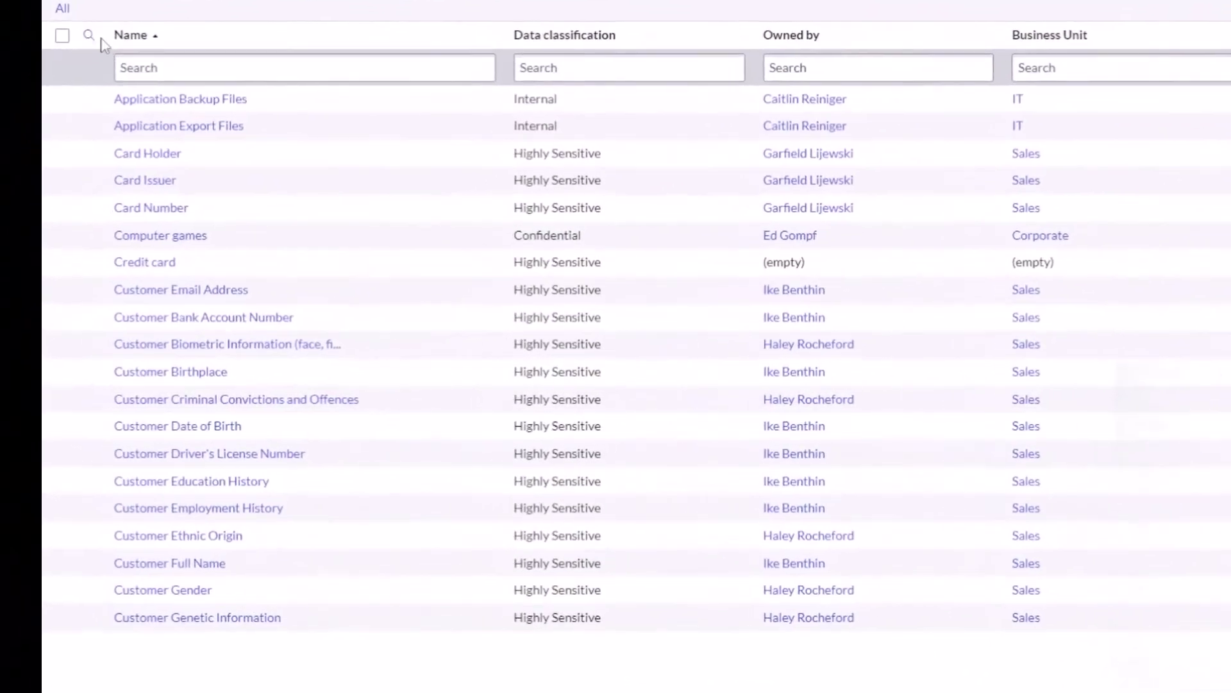
- Outline the Name column, then review Customer Date of Birth's classification, keeping Highly Sensitive
left_click_drag(312, 305, 423, 686)
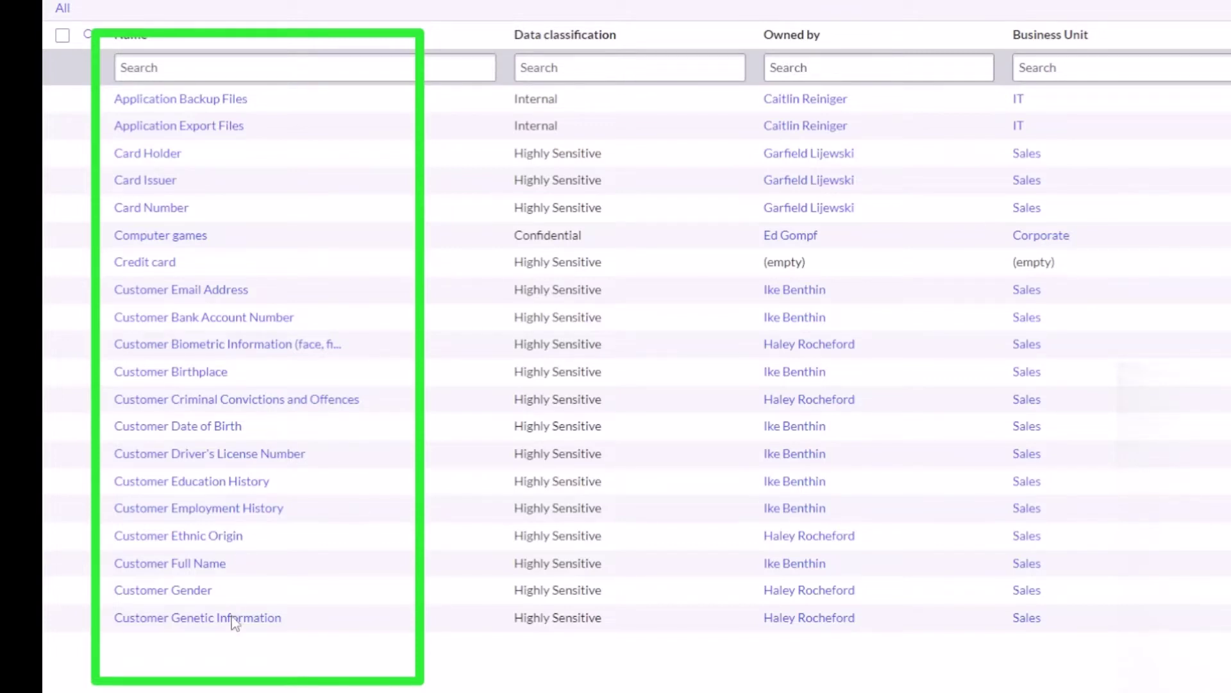
key("Escape")
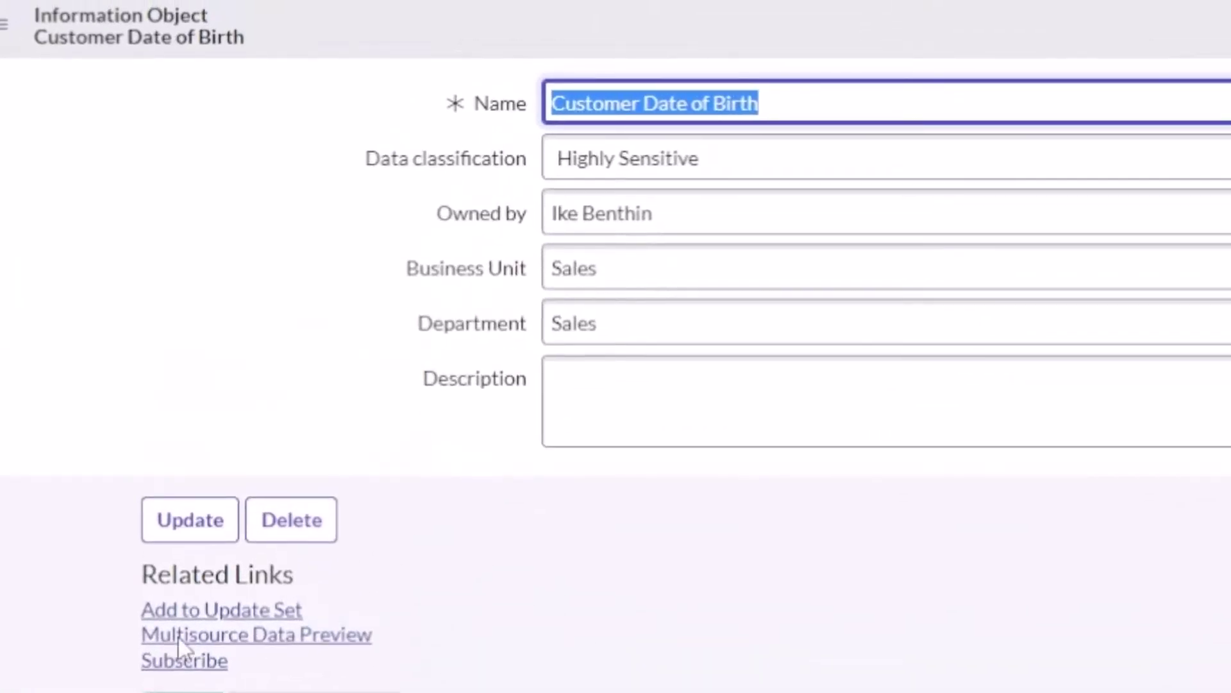
left_click(821, 165)
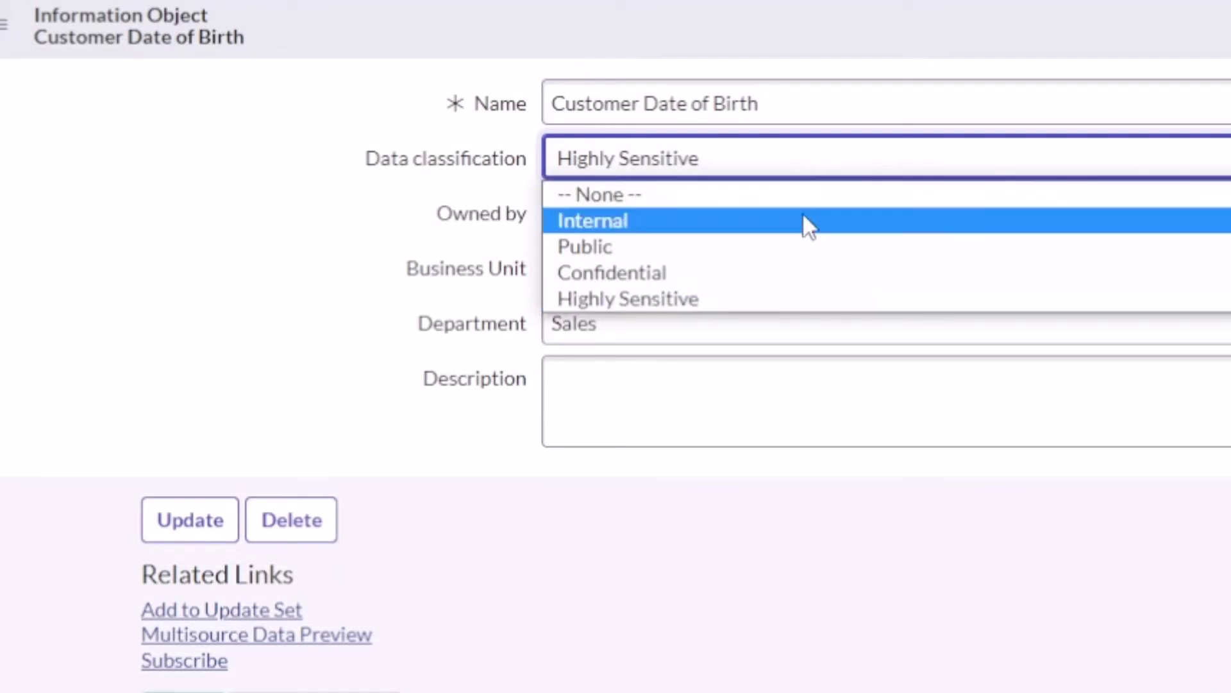
left_click(731, 299)
left_click(655, 213)
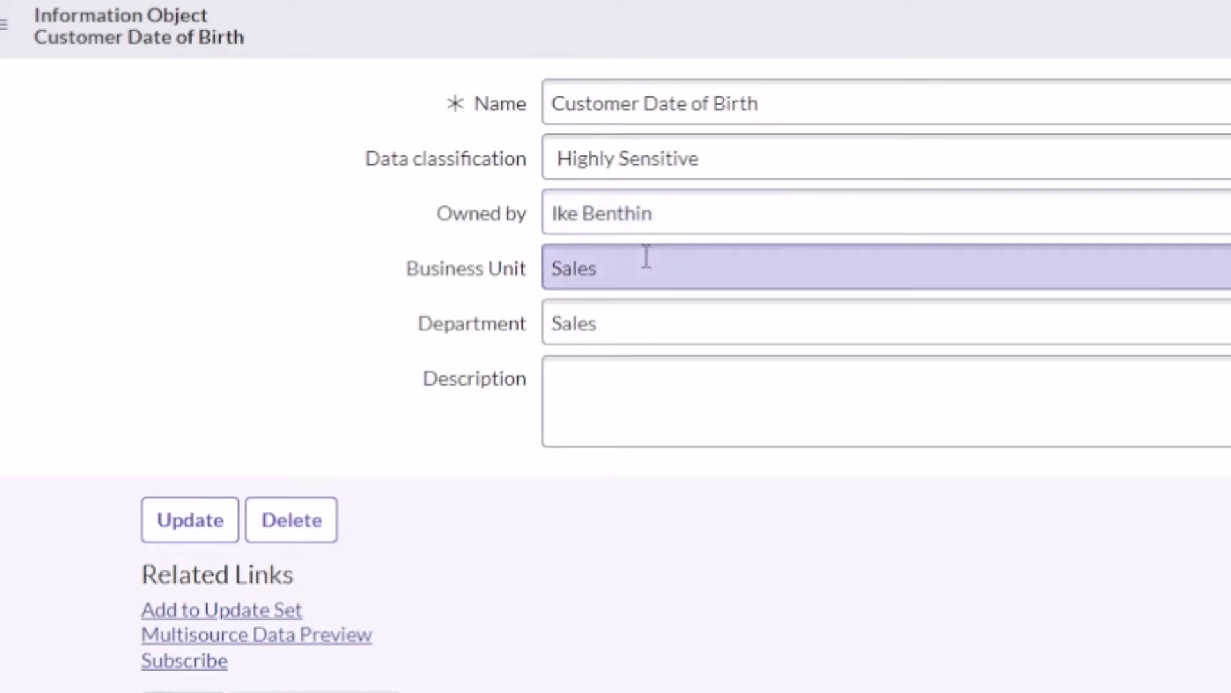
left_click(653, 393)
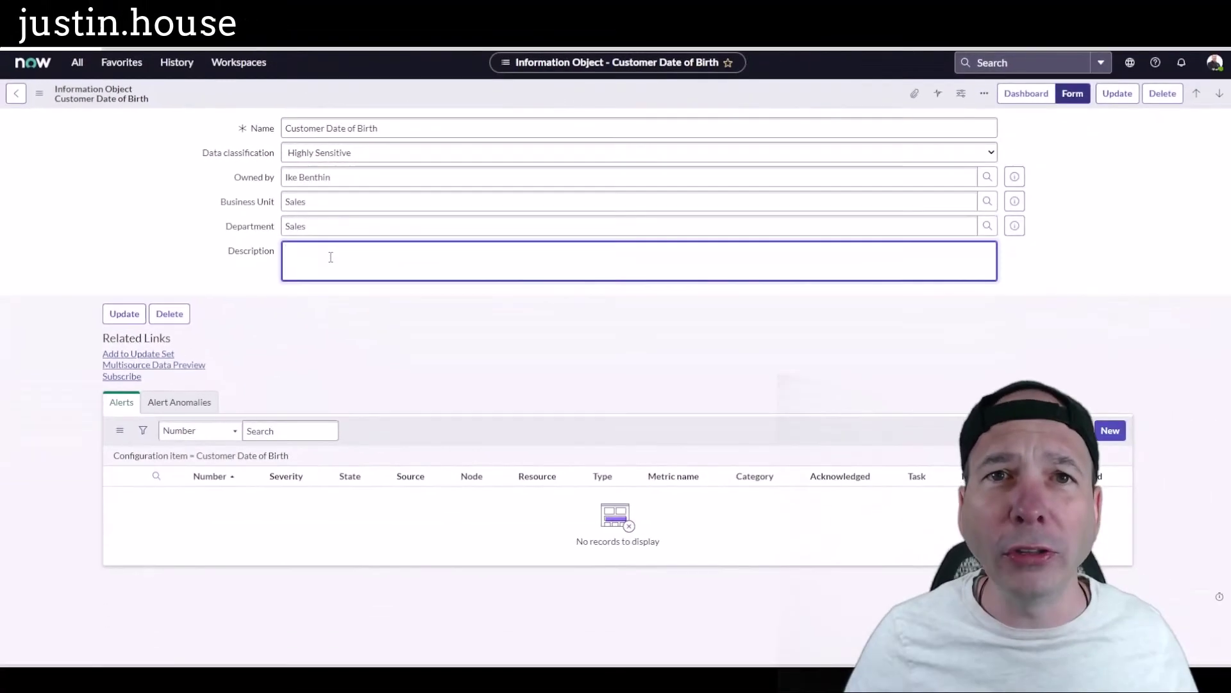
- Filter the All menu for 'servers', open the Windows servers list and select Azure_shared_comp2_d16v3
left_click(18, 95)
left_click(77, 63)
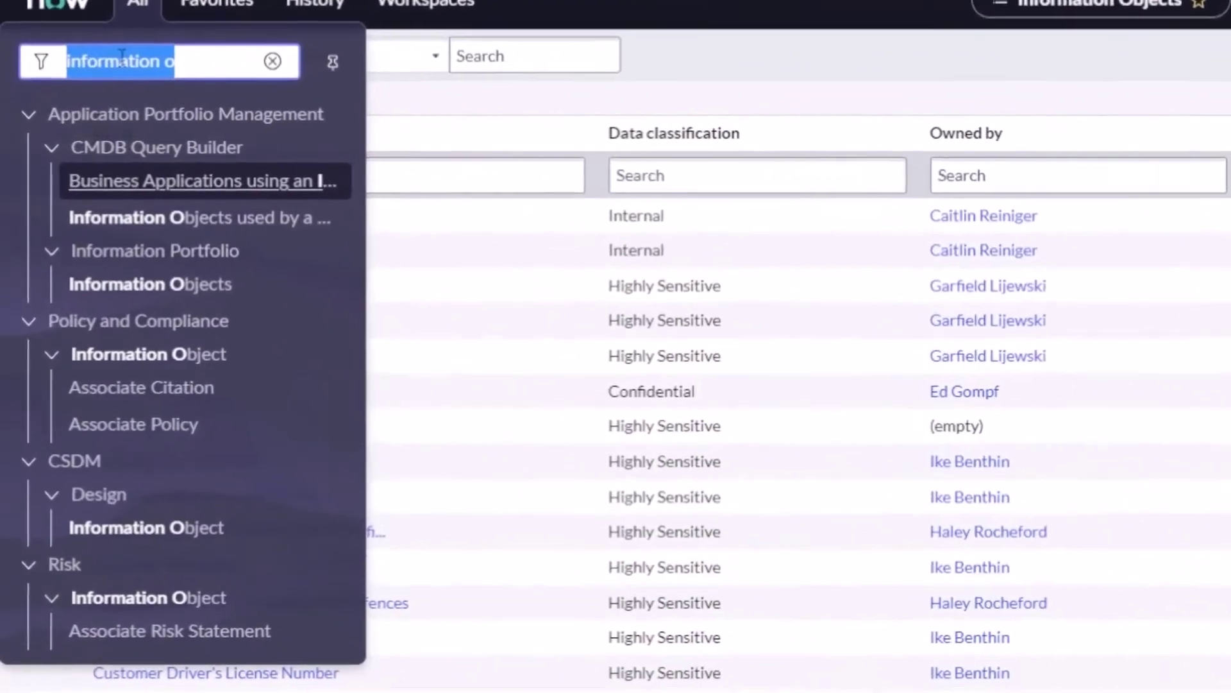
key("ctrl+a")
type("servers")
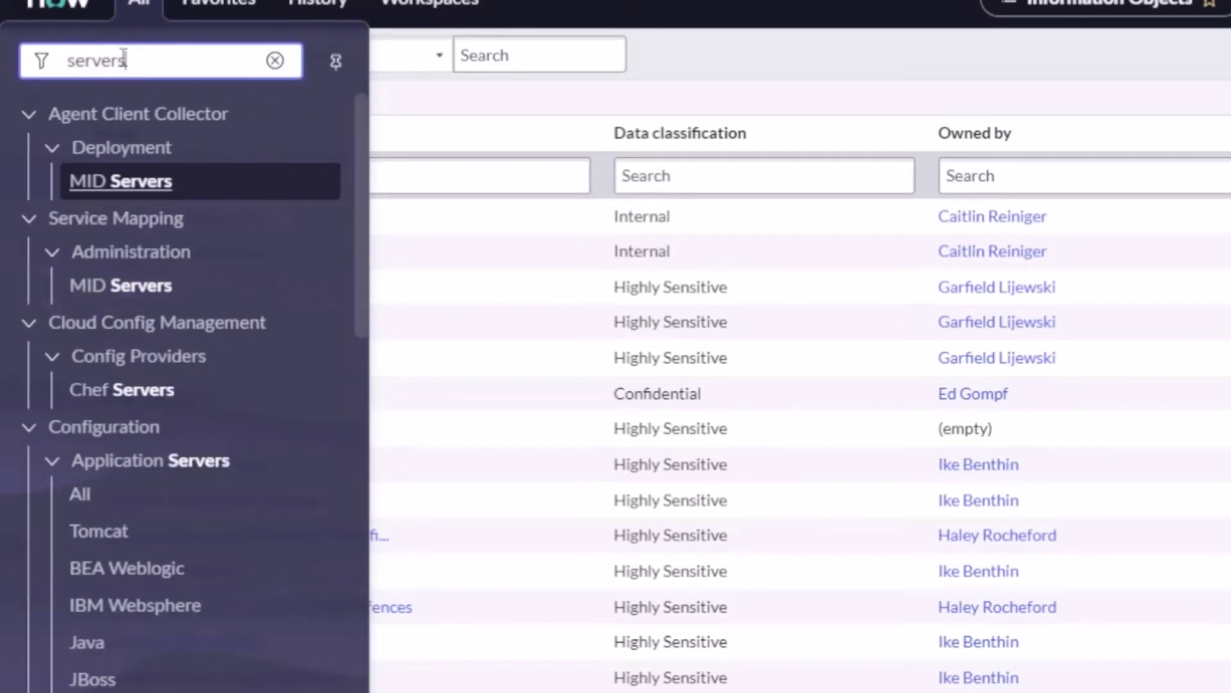
scroll(271, 481, "down", 3)
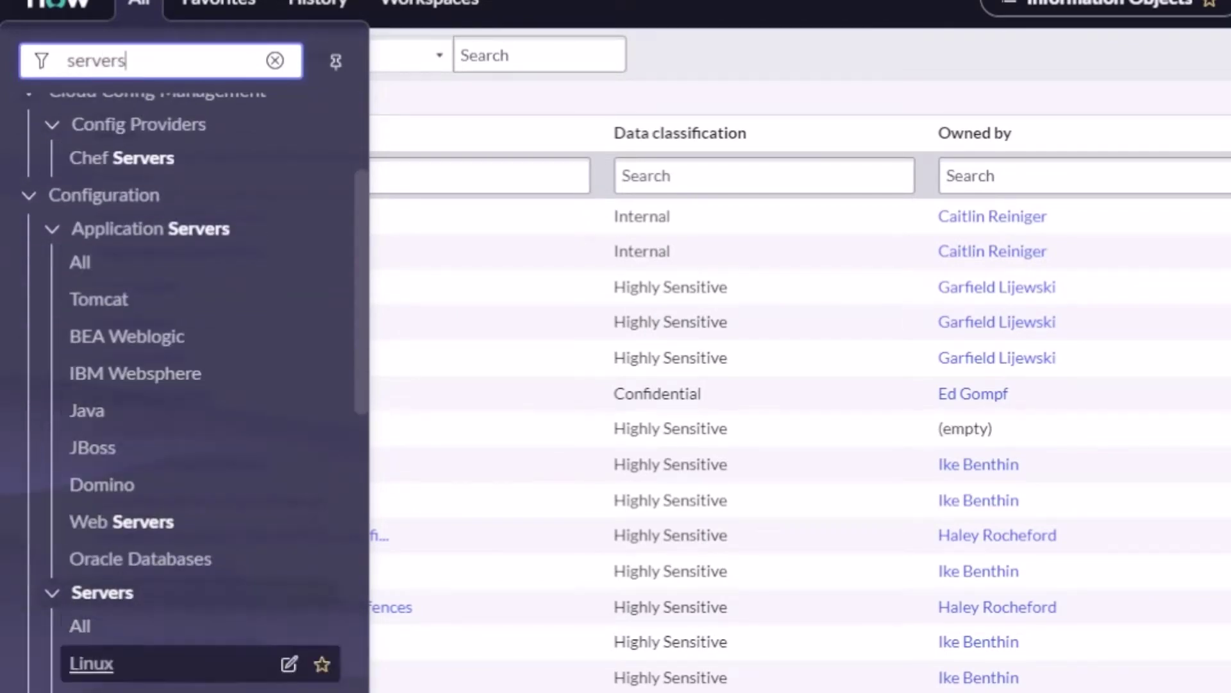
left_click(91, 663)
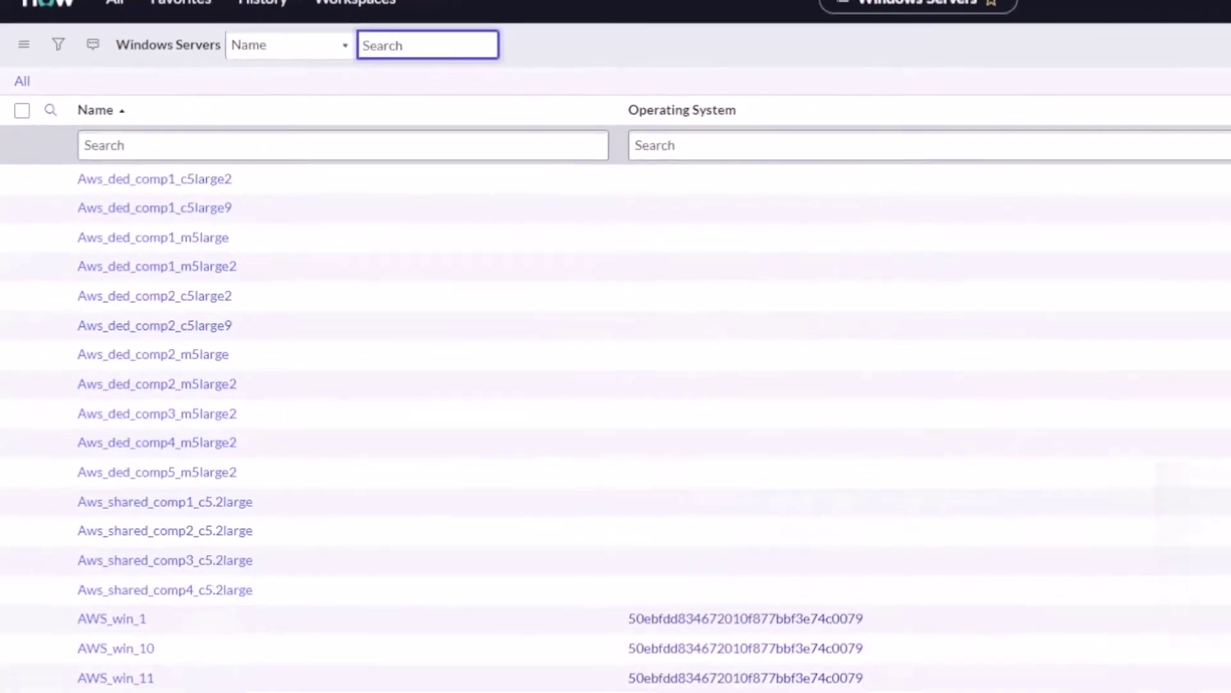
scroll(616, 410, "down", 8)
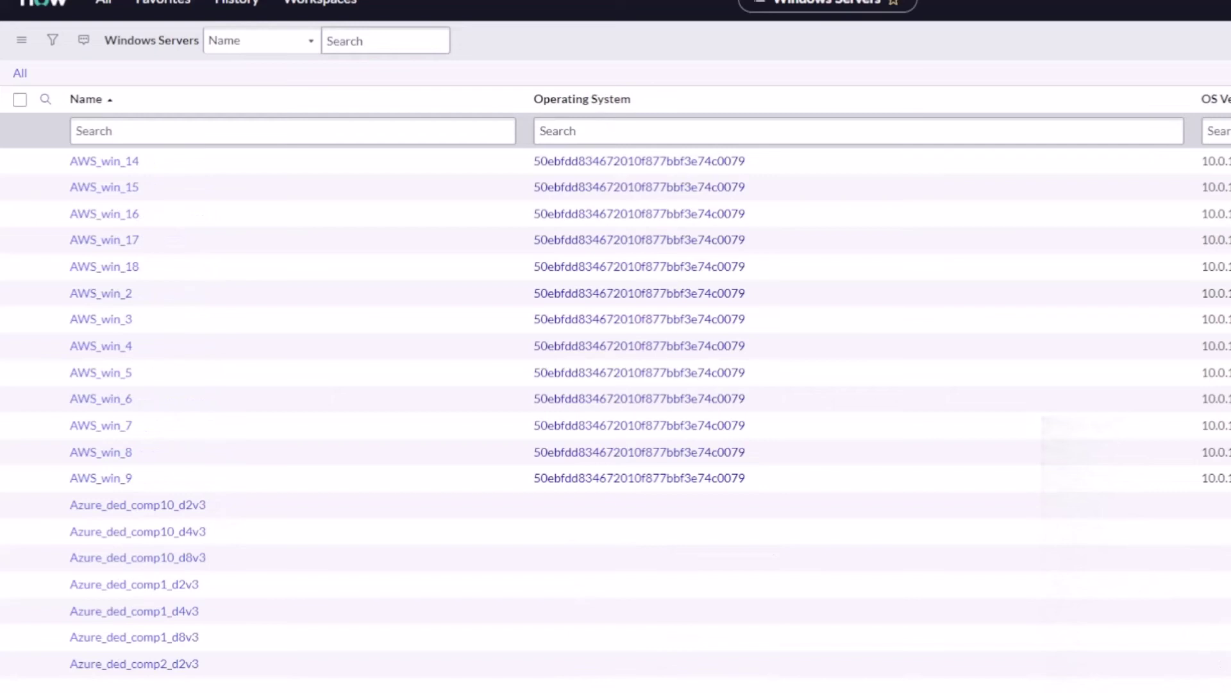
scroll(615, 411, "down", 8)
scroll(215, 435, "down", 8)
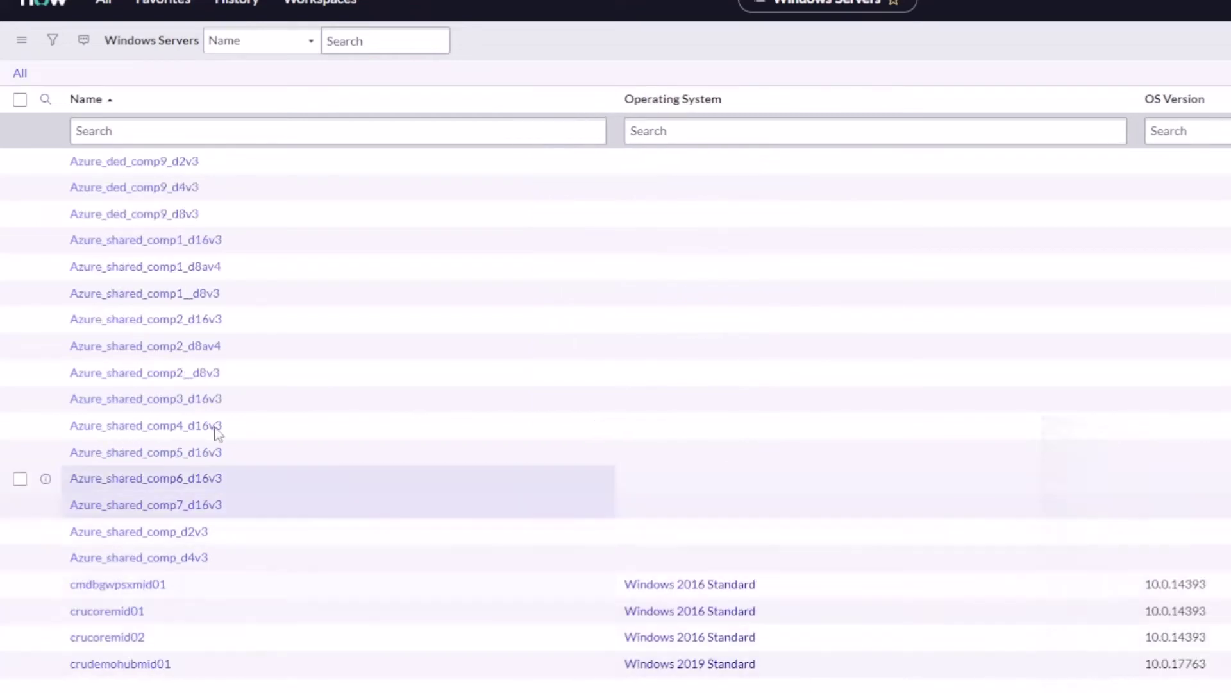
left_click(138, 322)
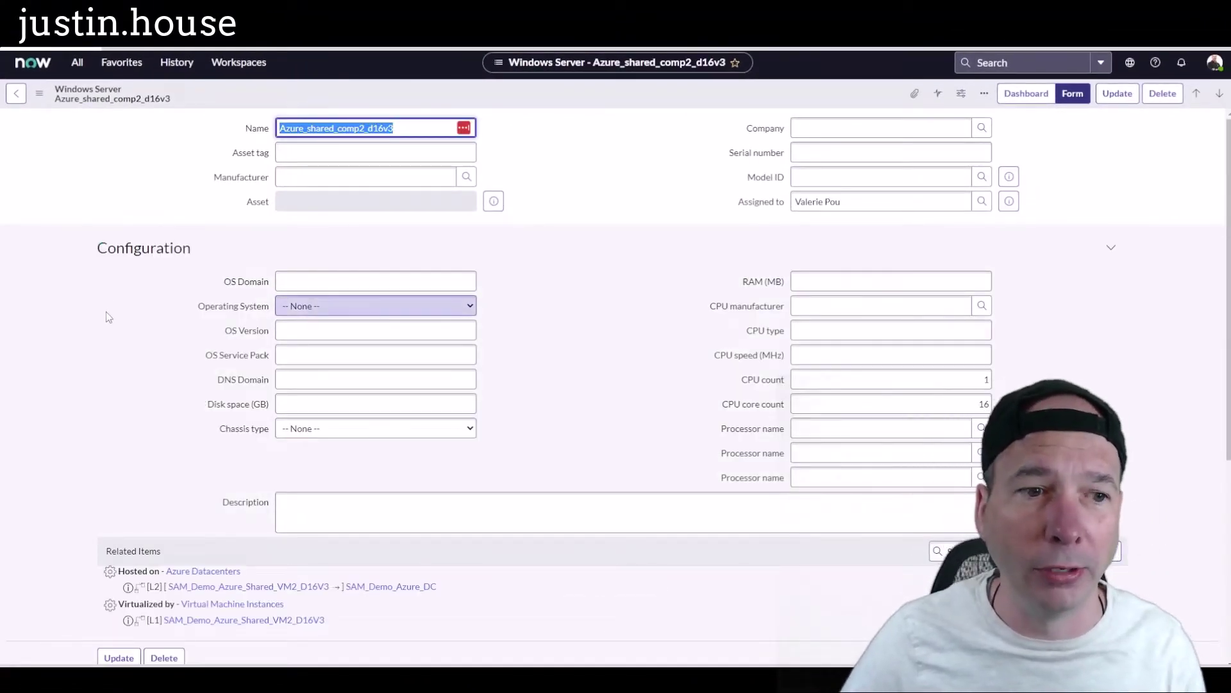
- Mark the Related Items area and start adding a relationship to Azure_shared_comp2_d16v3
scroll(134, 372, "down", 5)
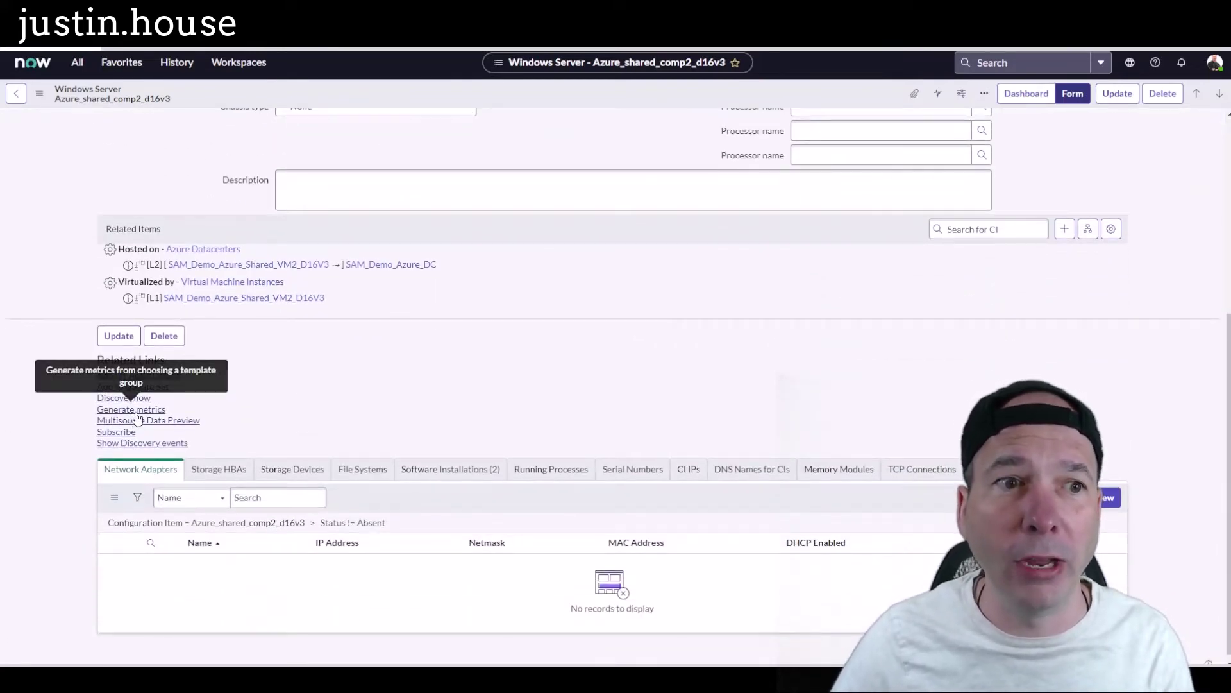
scroll(728, 404, "up", 4)
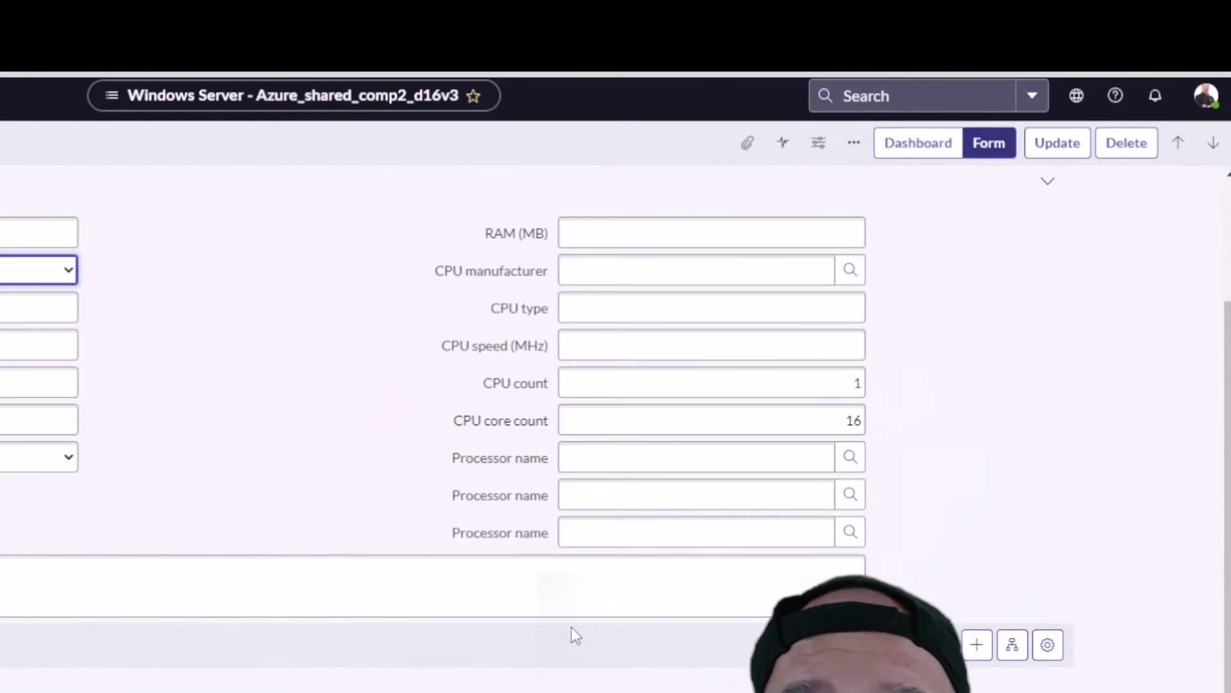
scroll(571, 626, "down", 3)
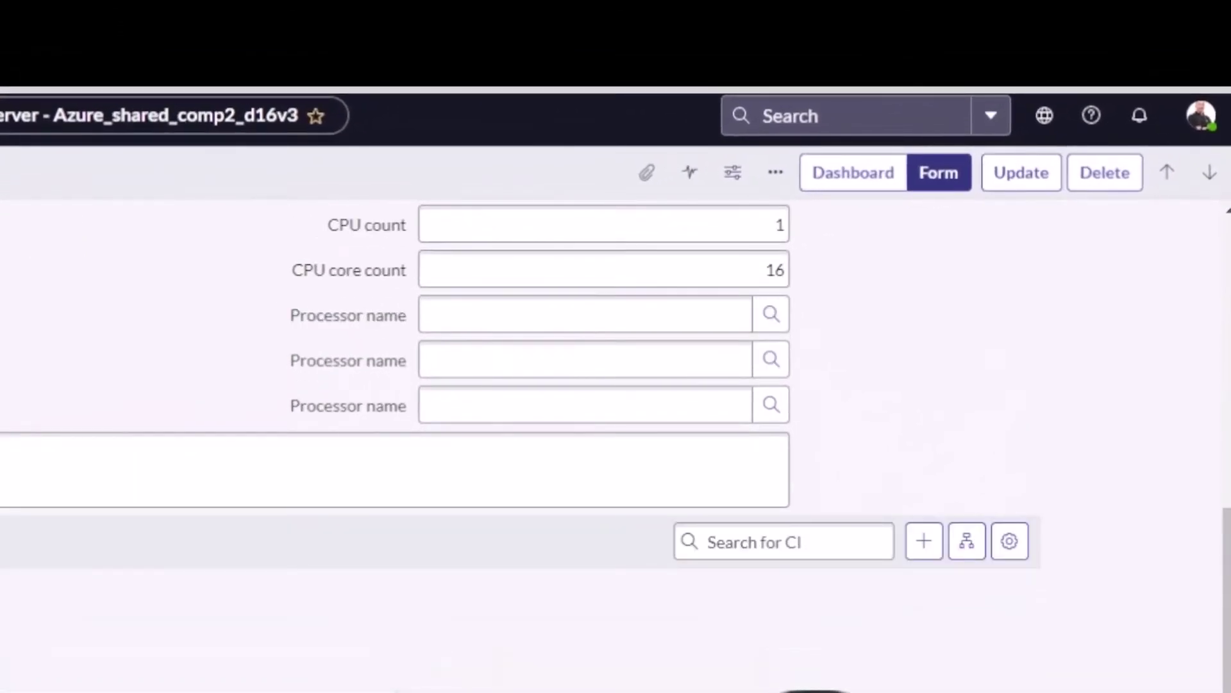
left_click_drag(633, 482, 1092, 621)
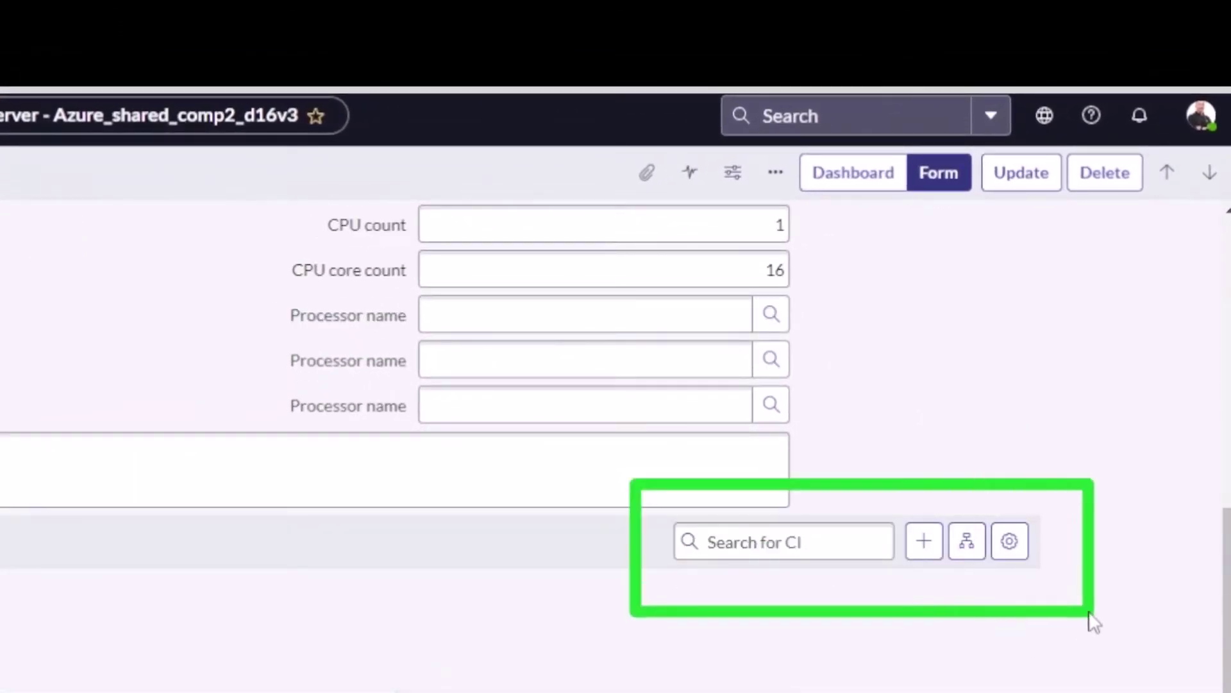
left_click(924, 541)
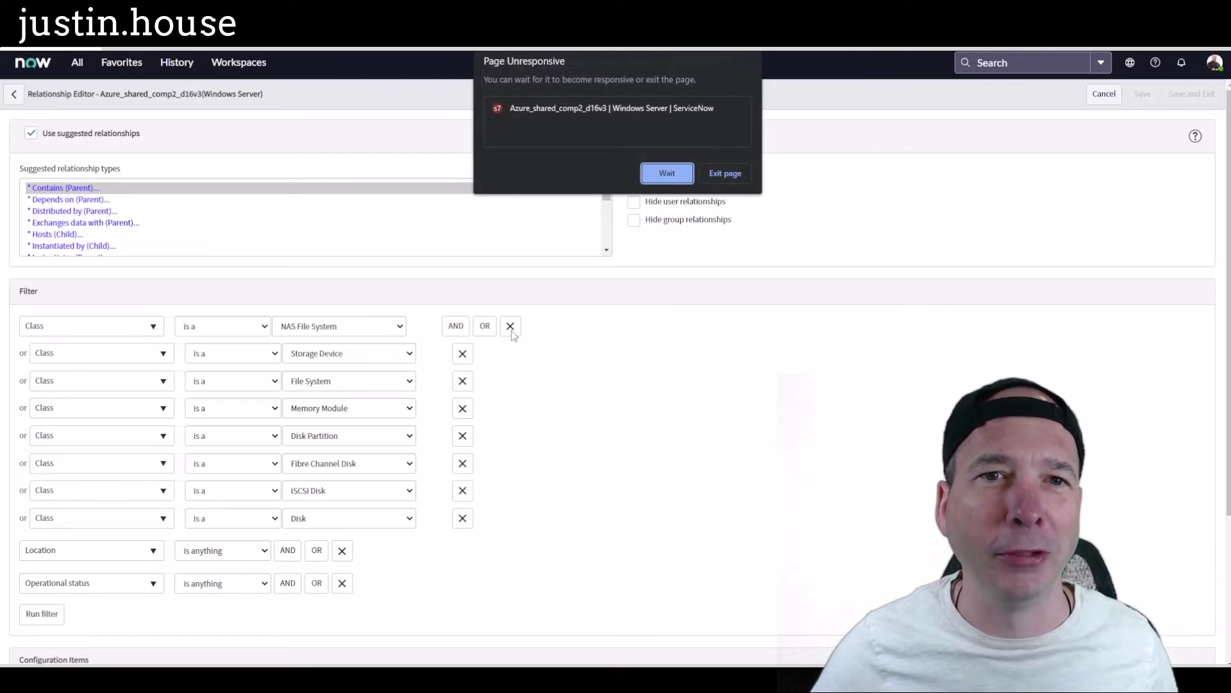
- Let the page finish loading and choose Uses (Parent) as the relationship type
left_click(667, 173)
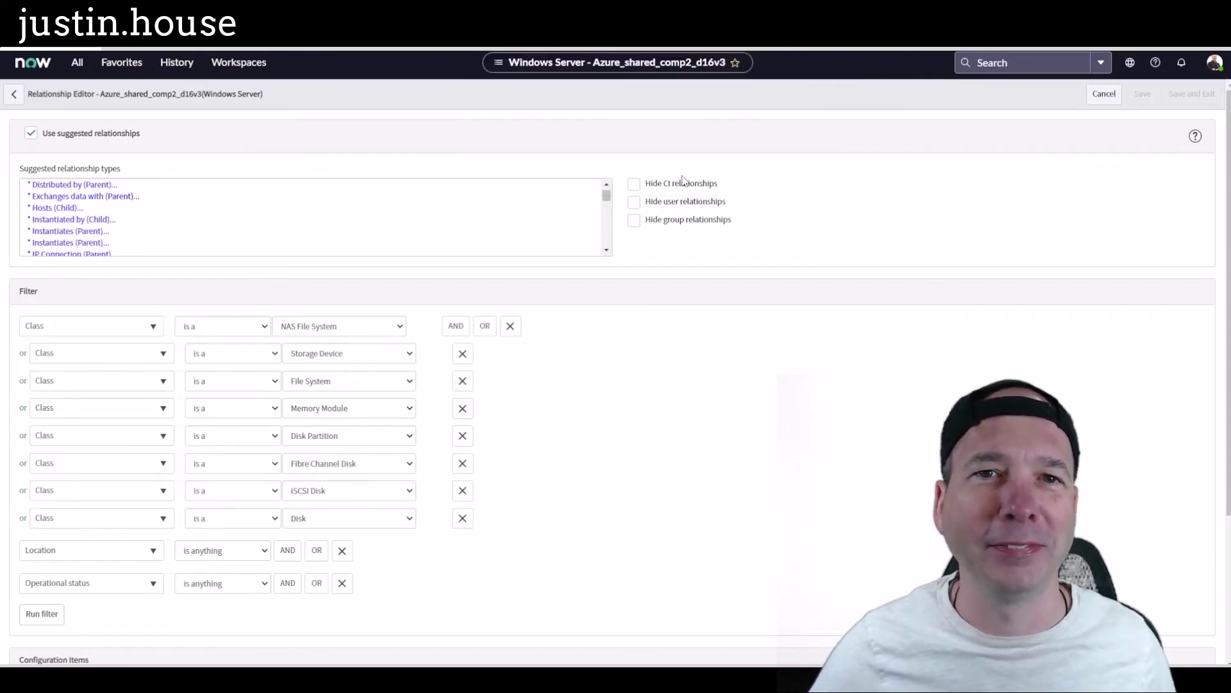
scroll(609, 243, "down", 5)
scroll(610, 244, "down", 1)
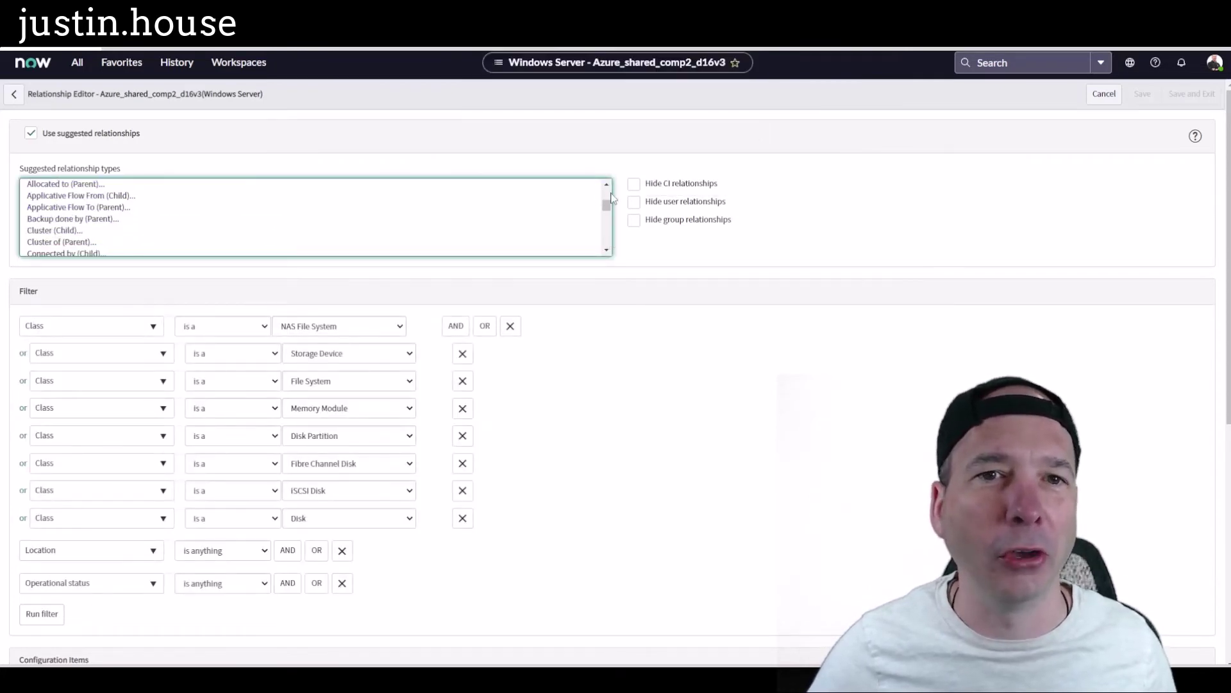
scroll(610, 211, "down", 10)
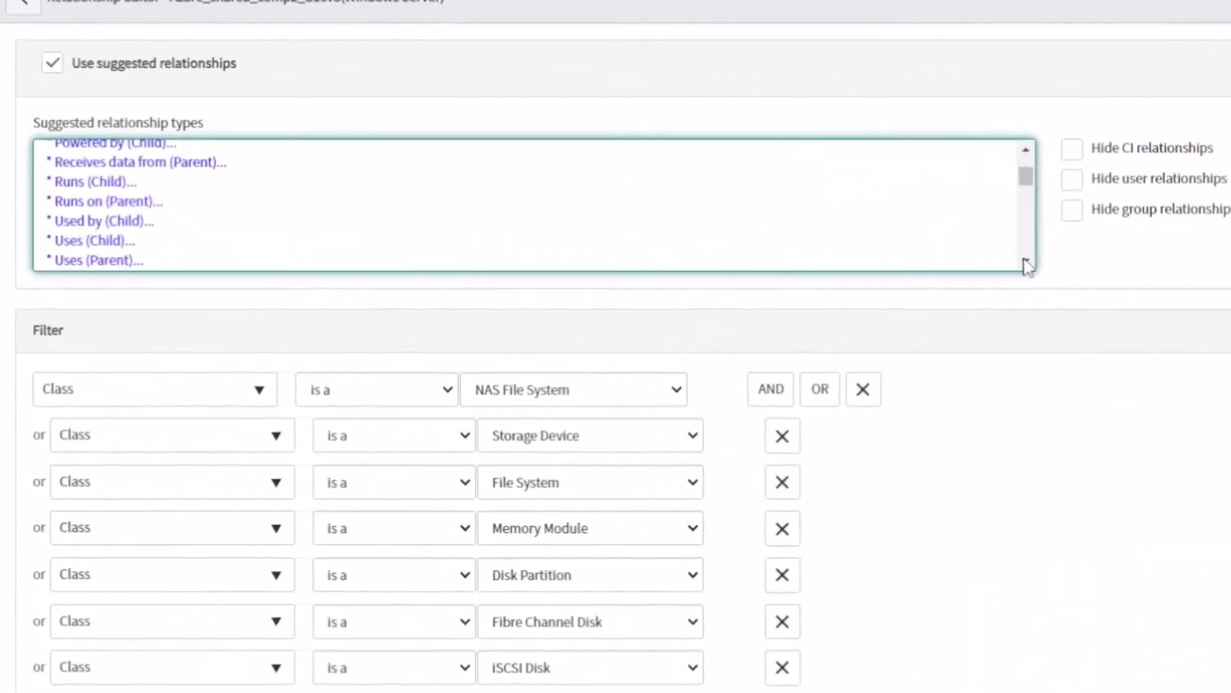
scroll(1026, 263, "down", 3)
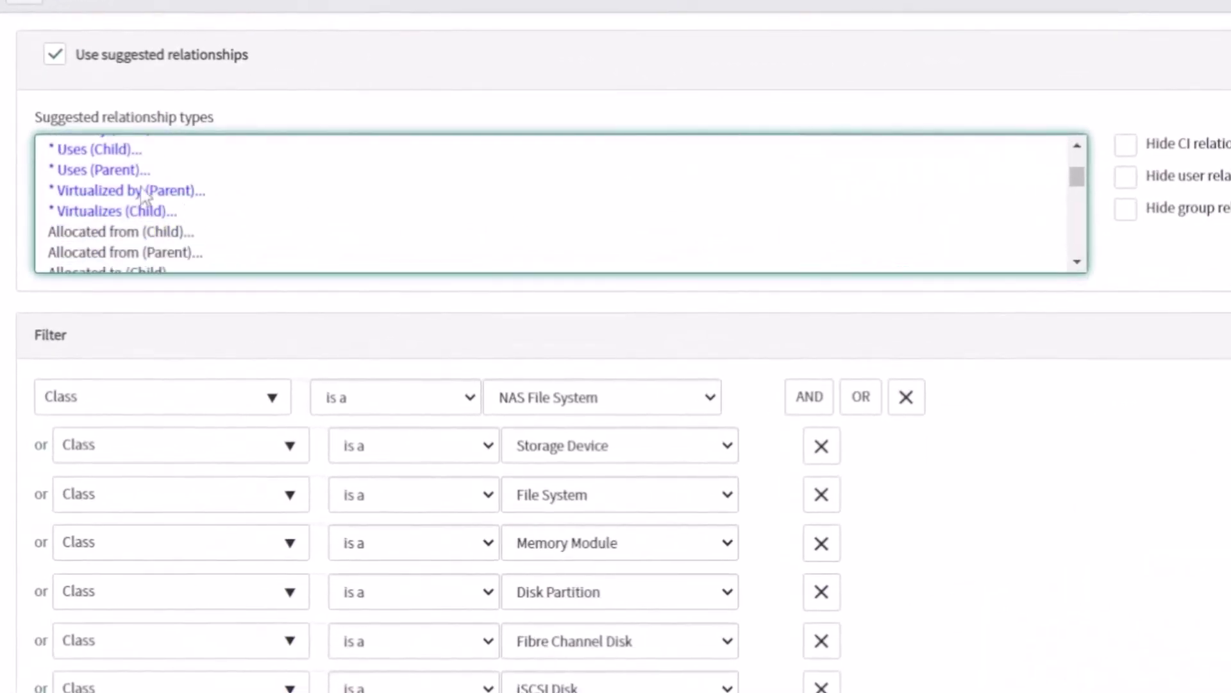
left_click(143, 171)
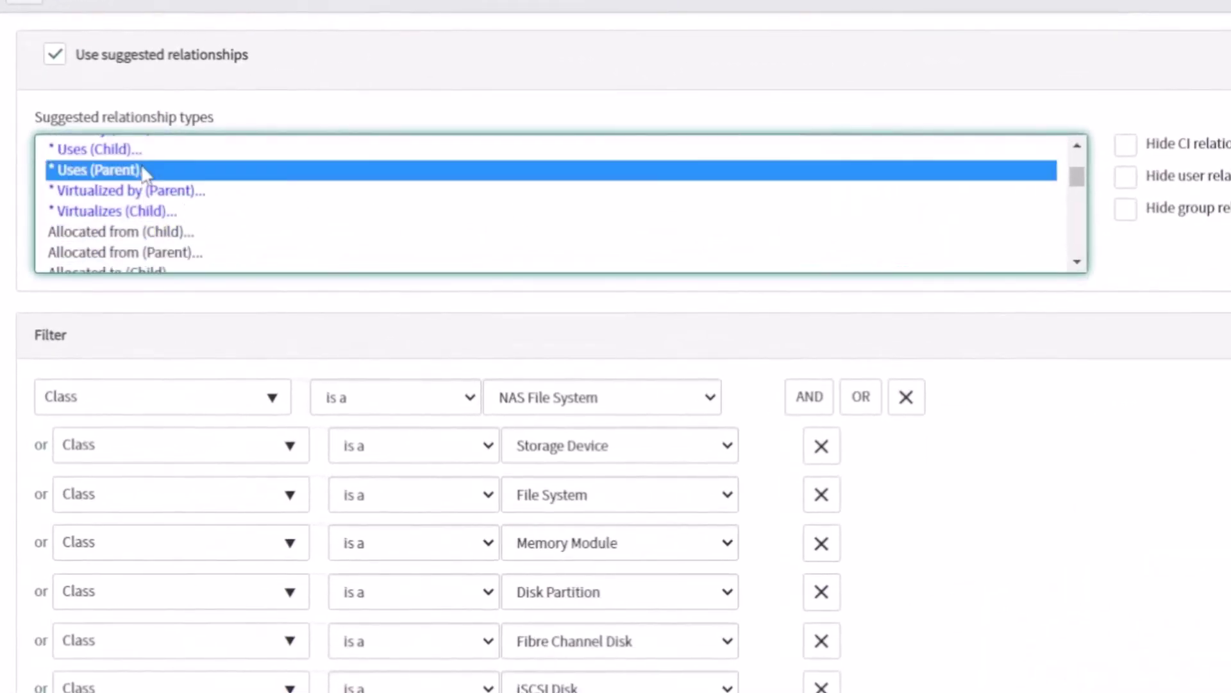
- Replace the class filters with Class is Information Object and run the filter
left_click(897, 414)
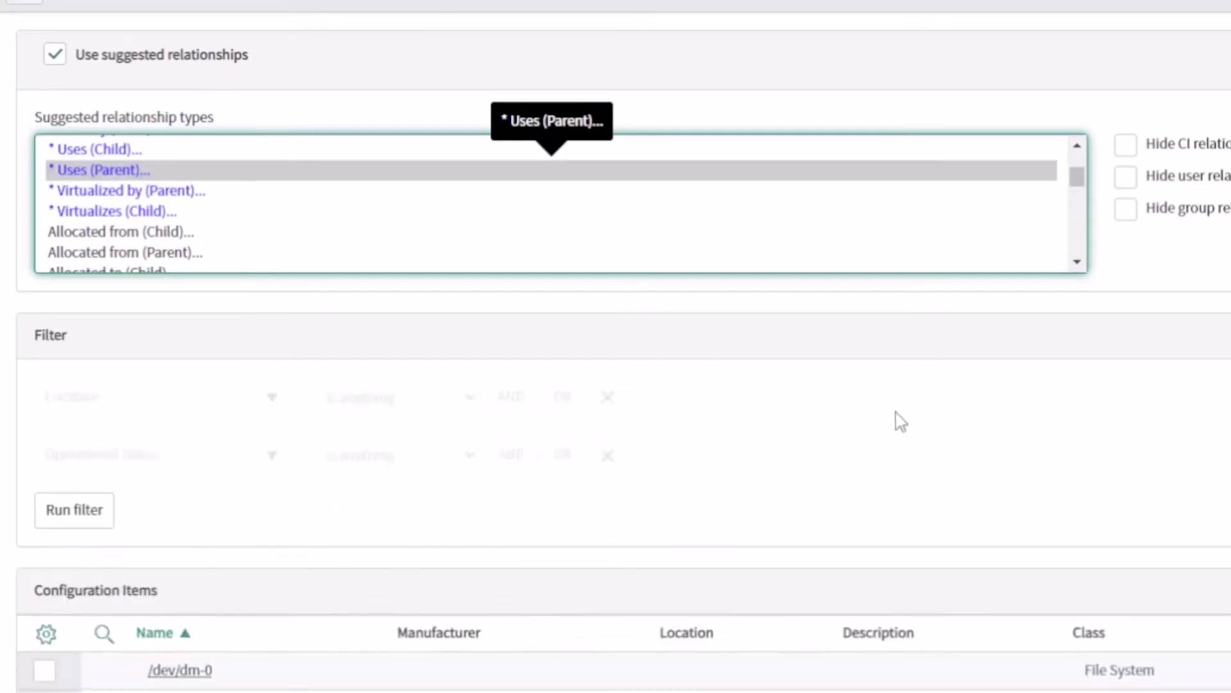
left_click(607, 397)
left_click(236, 398)
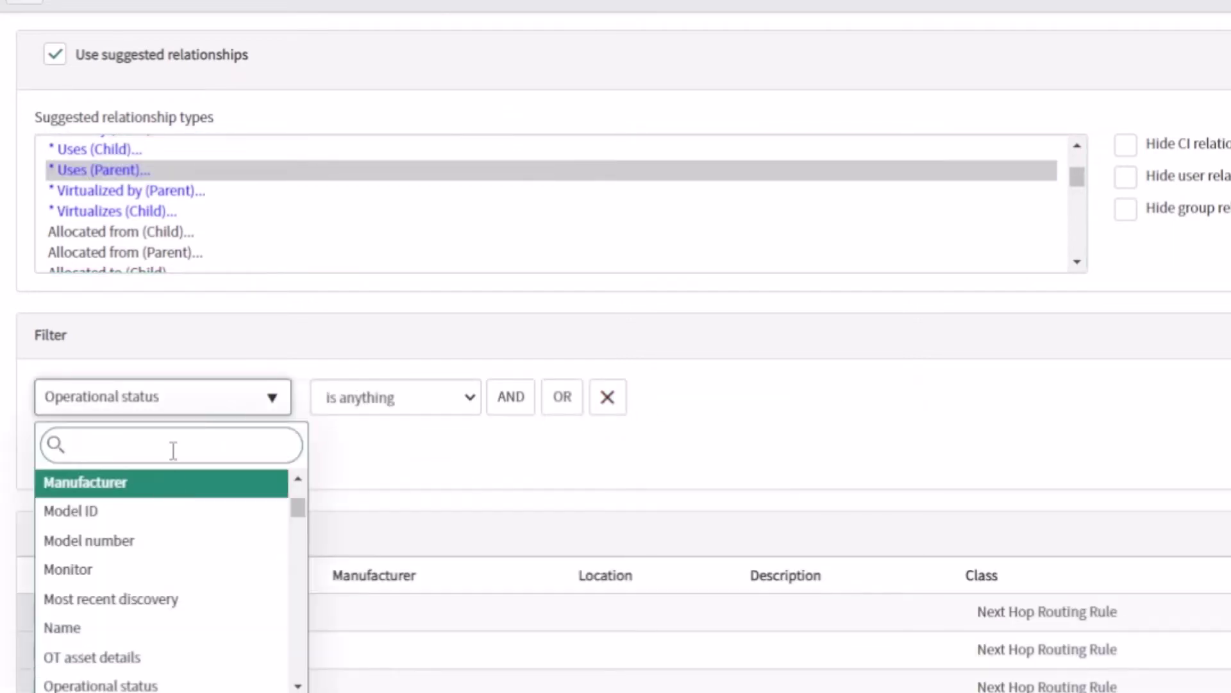
type("class")
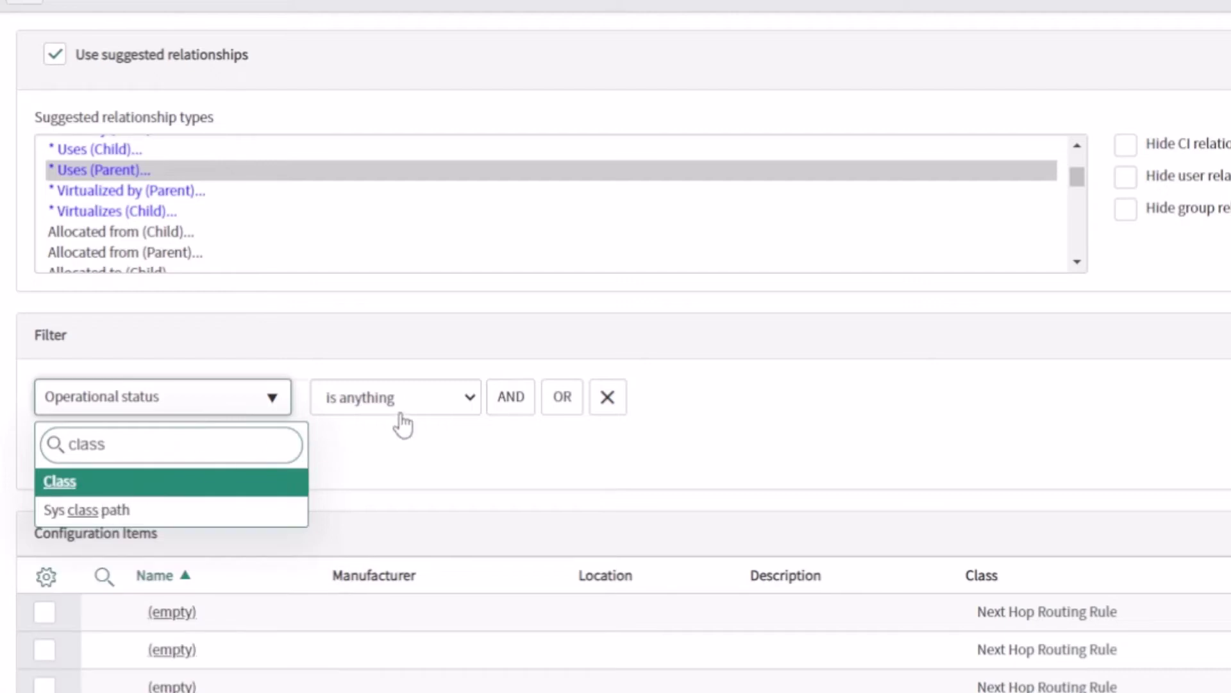
key("Return")
left_click(519, 401)
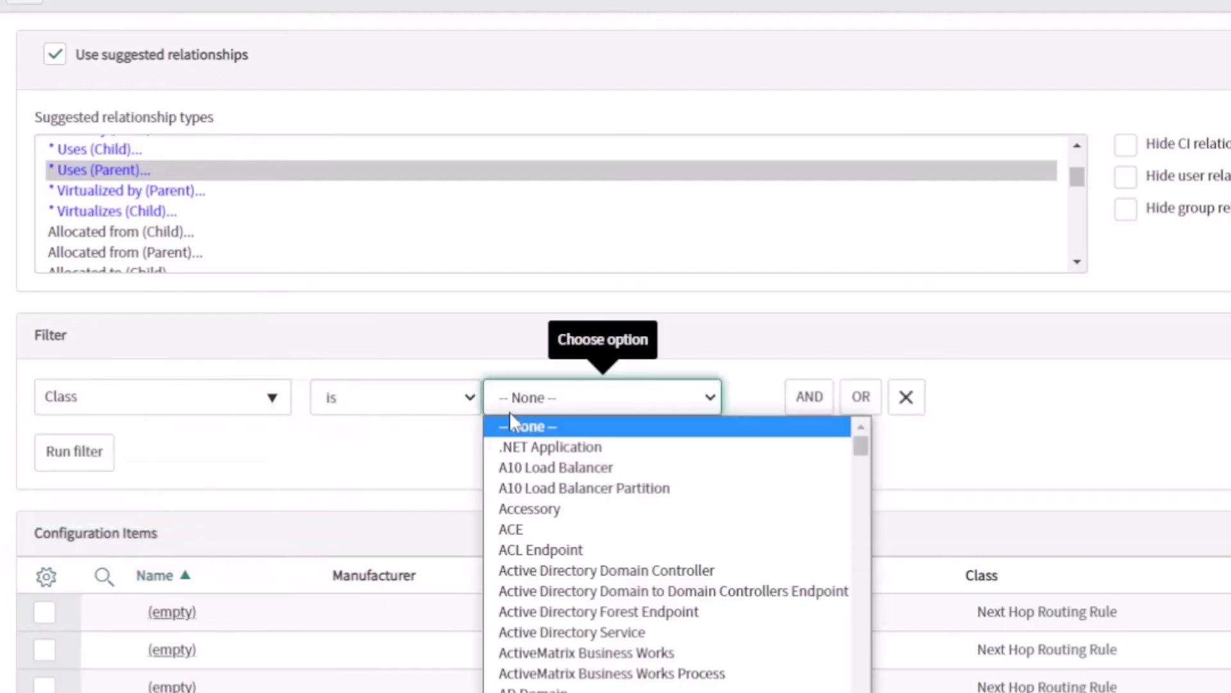
type("info")
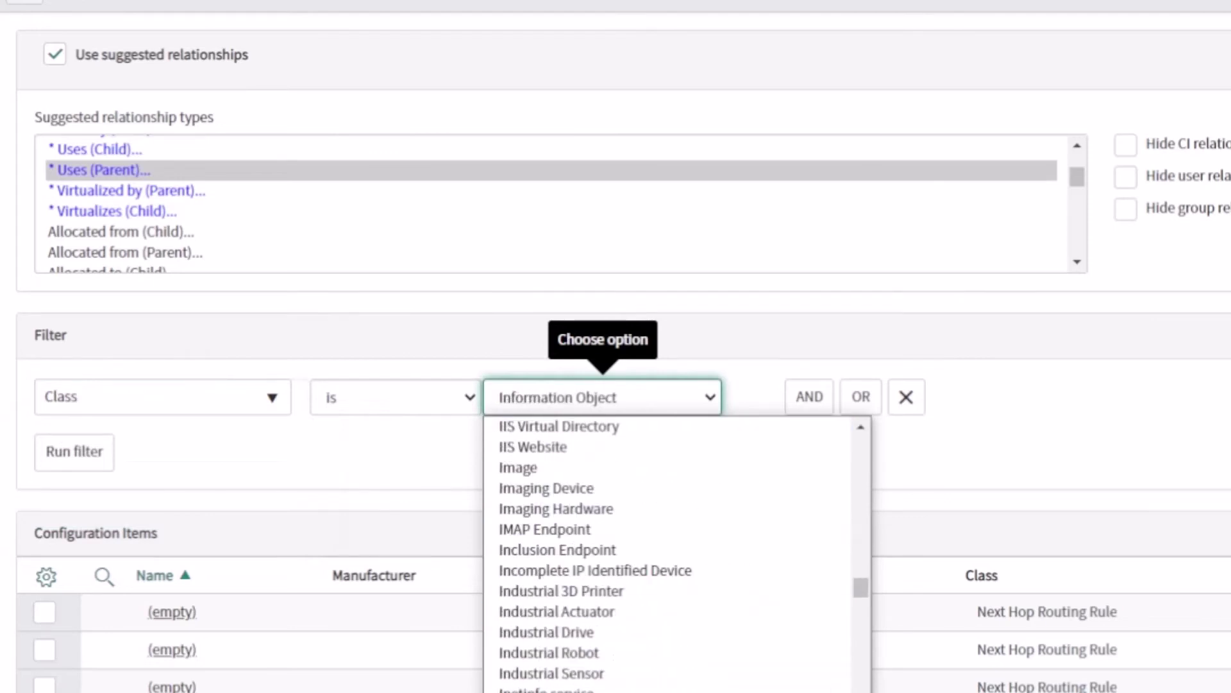
key("Return")
left_click(86, 454)
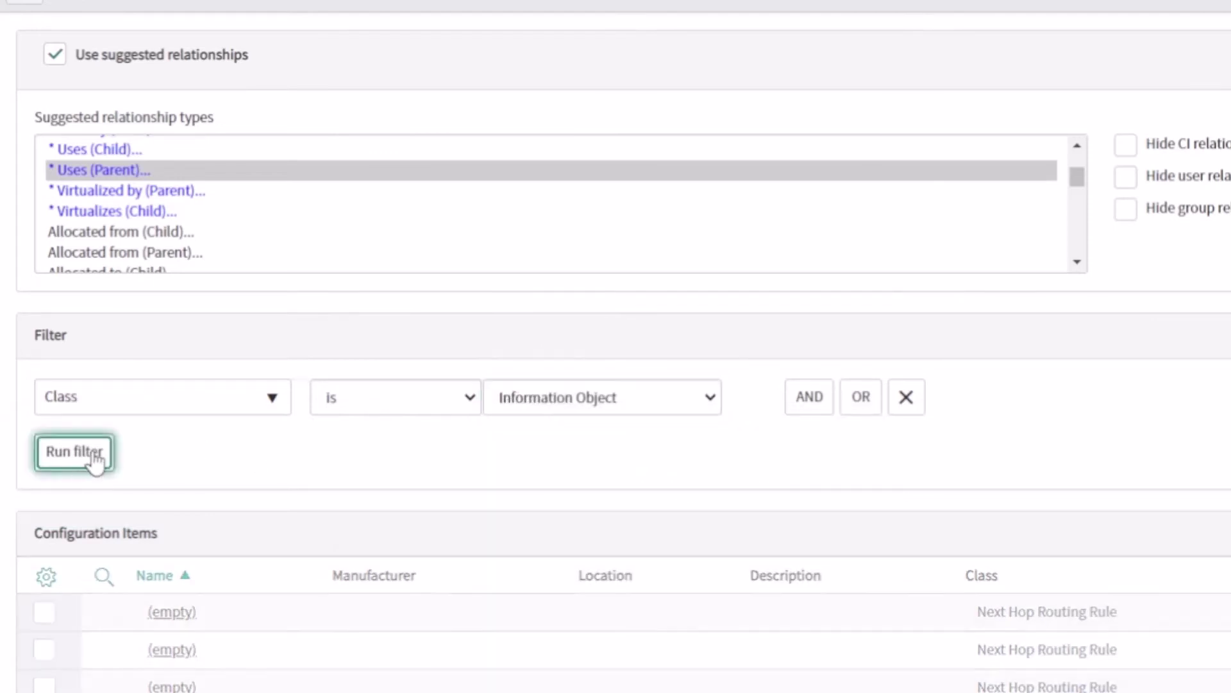
scroll(190, 346, "down", 8)
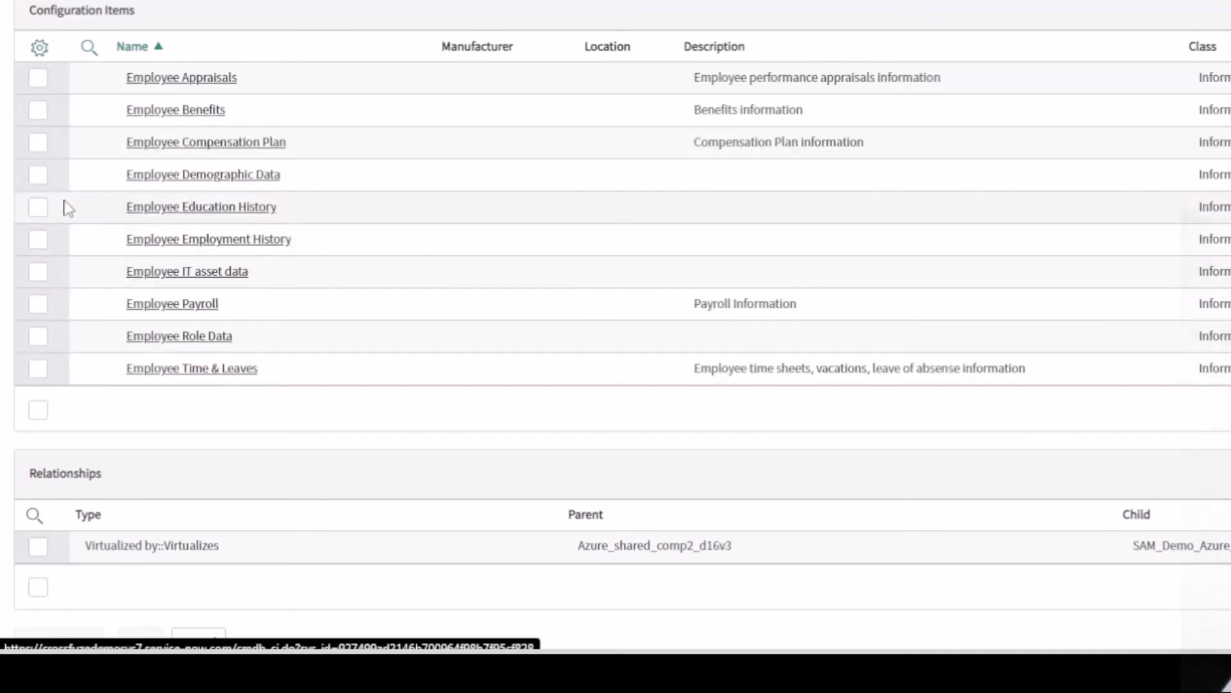
- Tick the Employee items (Appraisals, Benefits, Payroll, Role Data, etc.) and add them as relationships
left_click(36, 207)
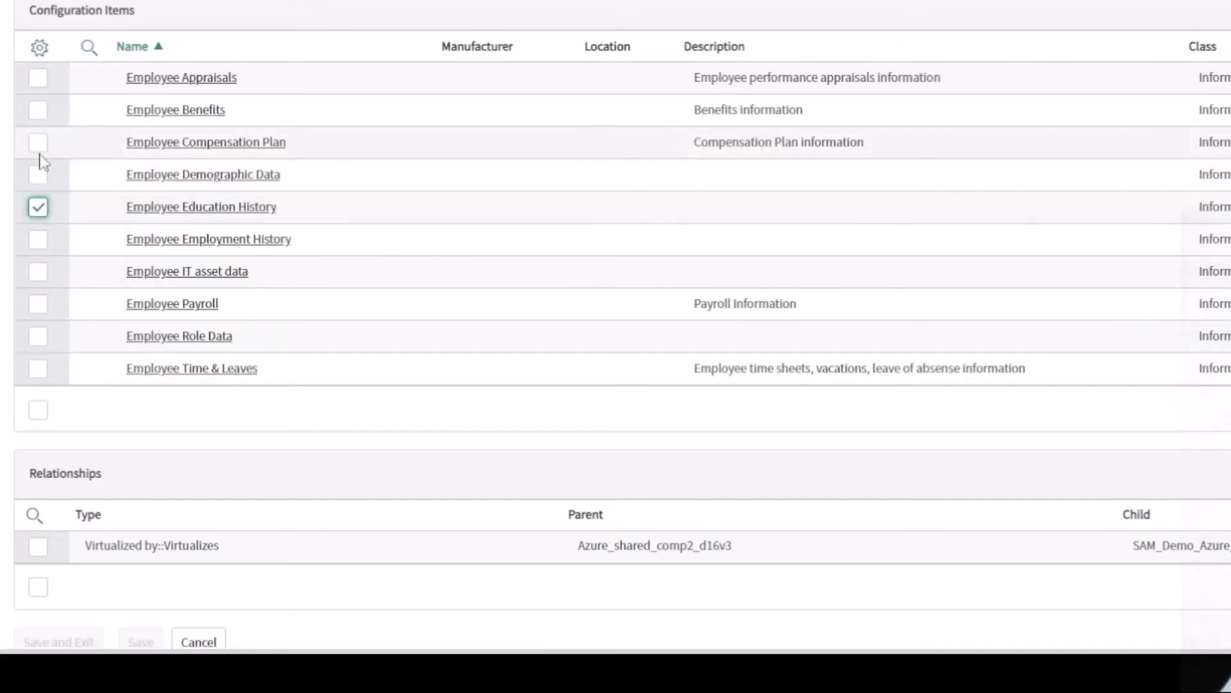
left_click(33, 110)
left_click(36, 77)
left_click(38, 142)
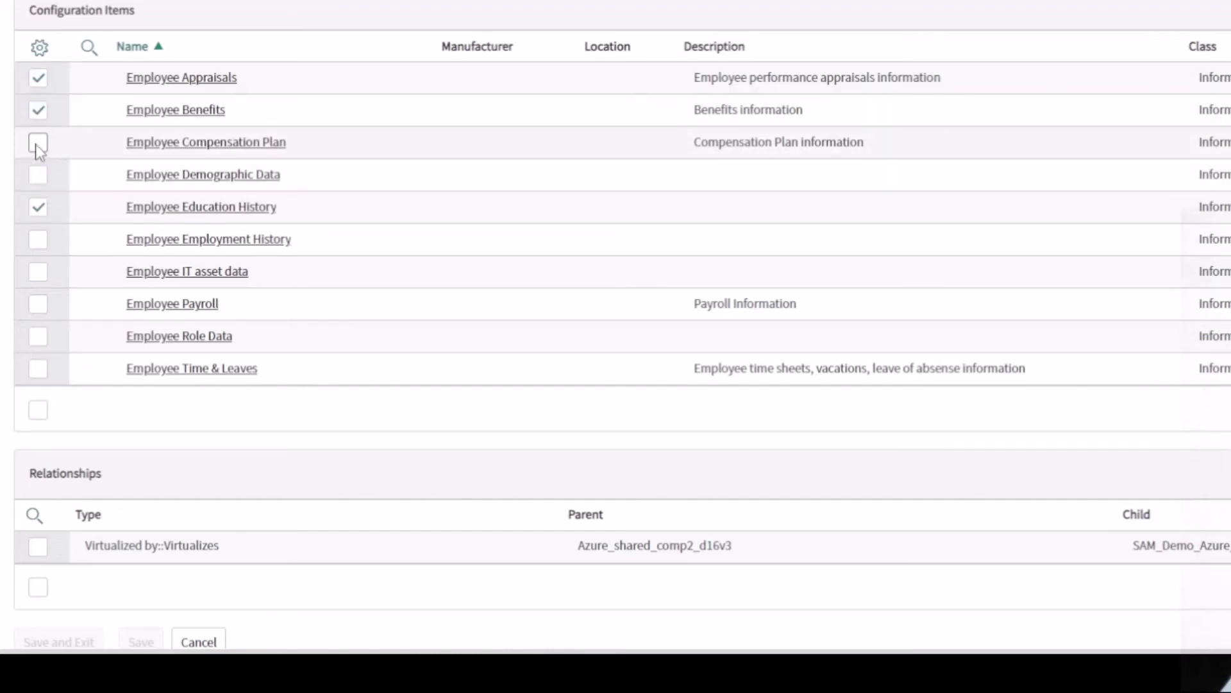
left_click(38, 174)
left_click(38, 270)
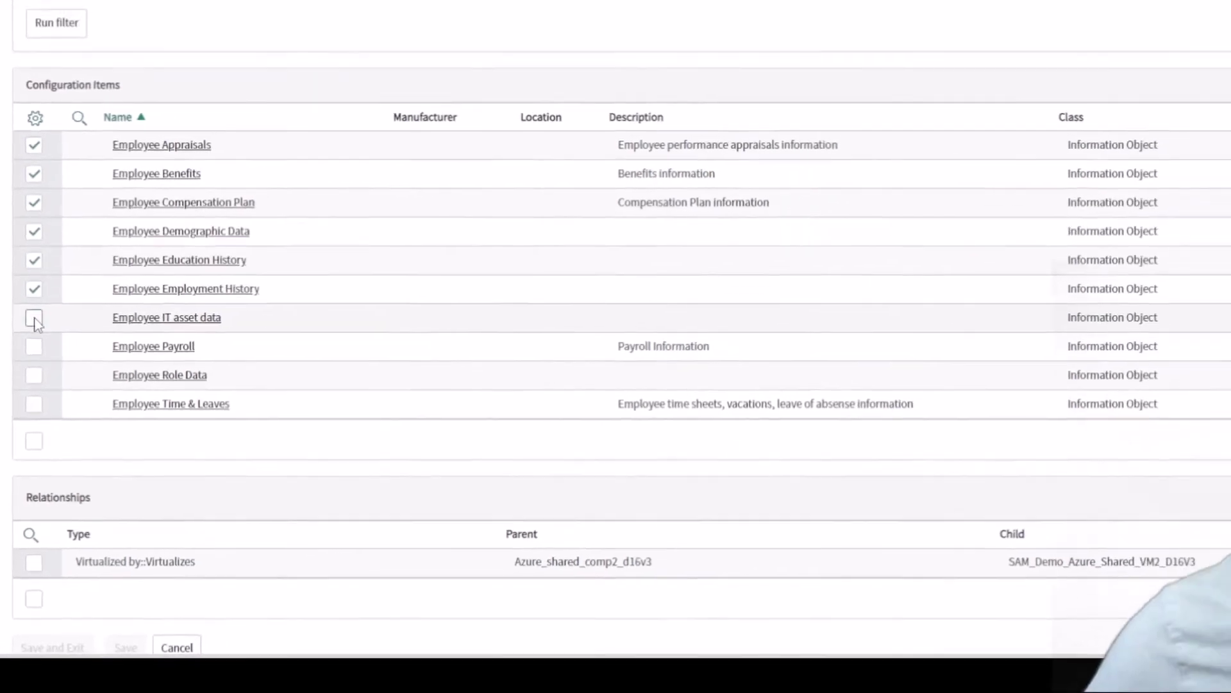
left_click(38, 303)
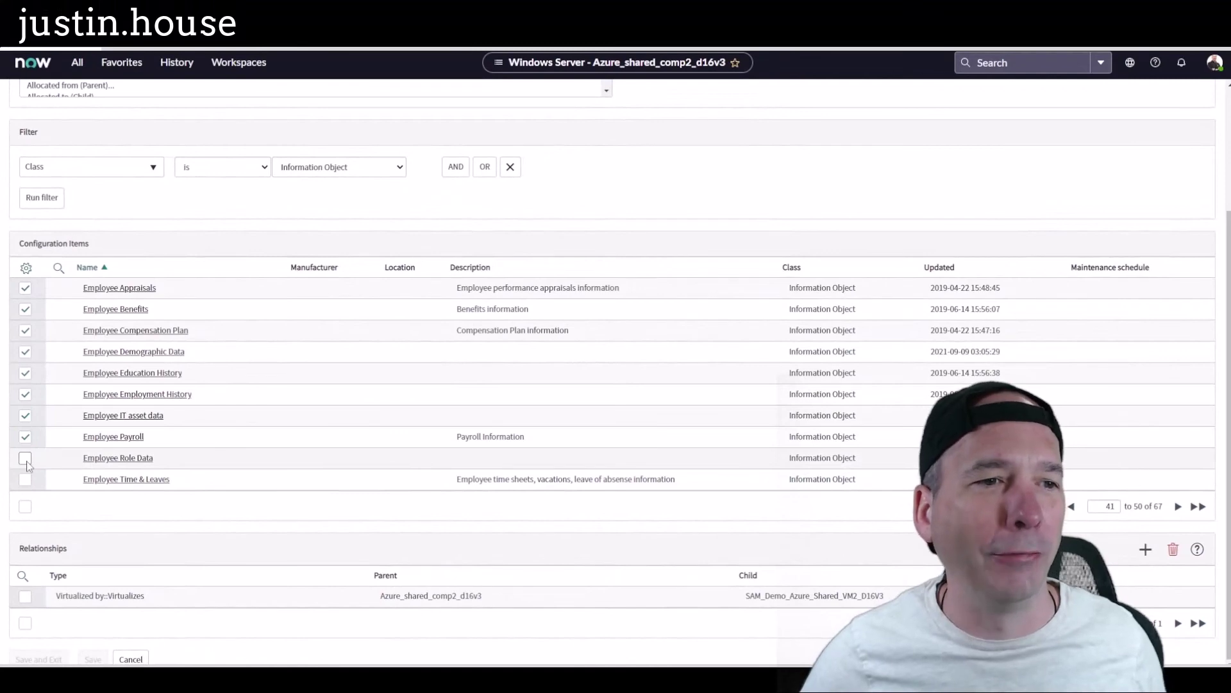
left_click(25, 457)
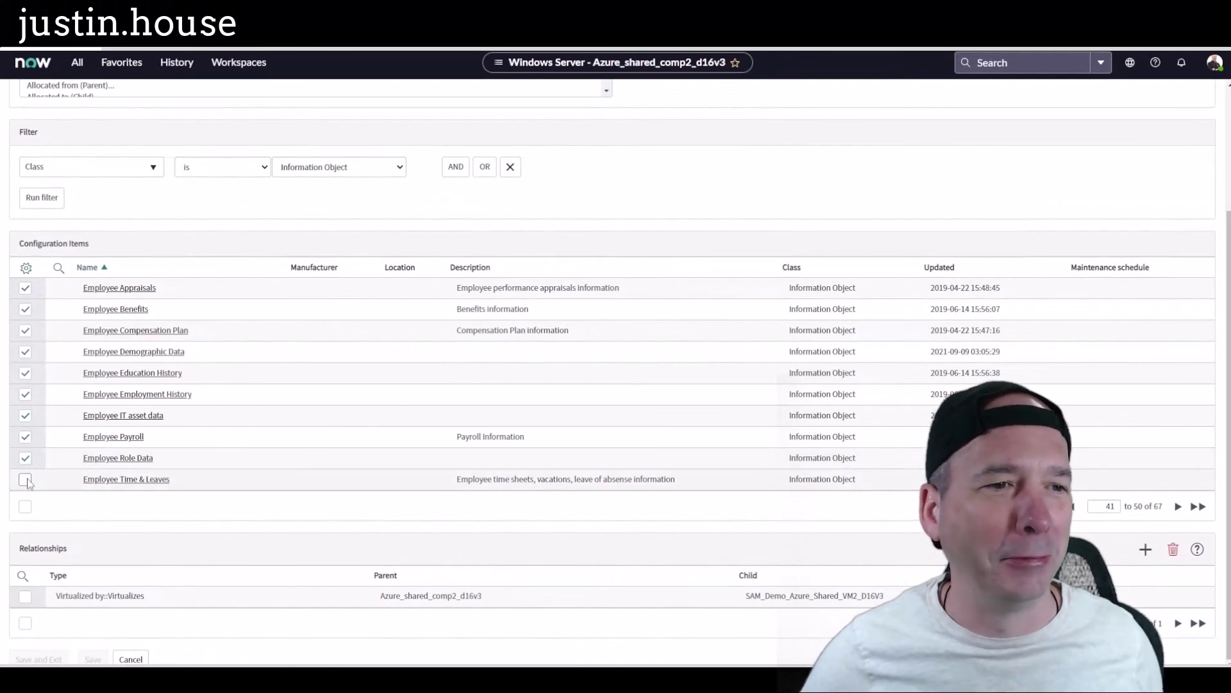
left_click(25, 479)
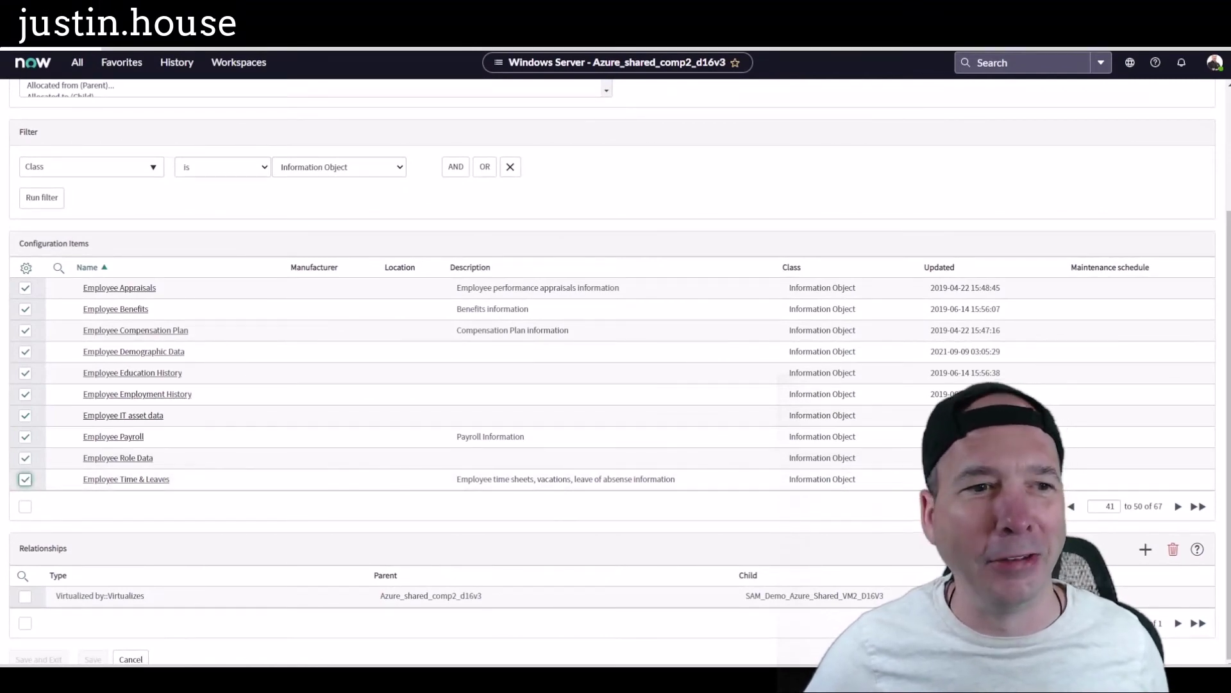
scroll(792, 515, "up", 3)
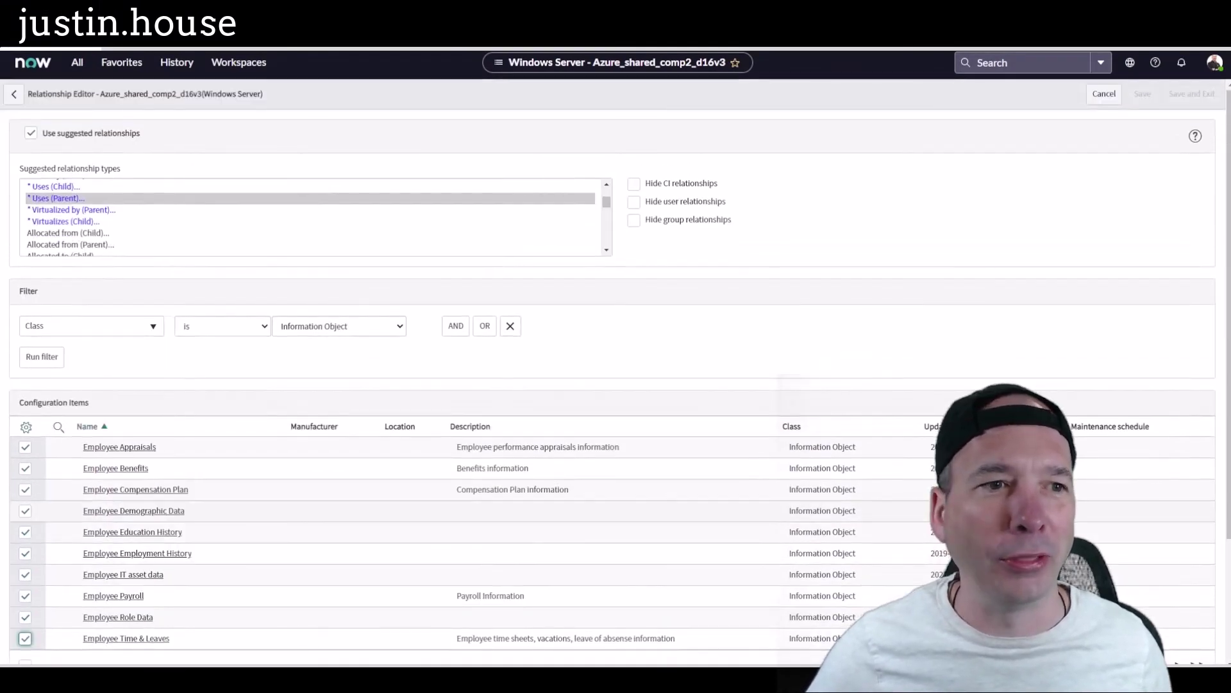
scroll(1119, 542, "down", 3)
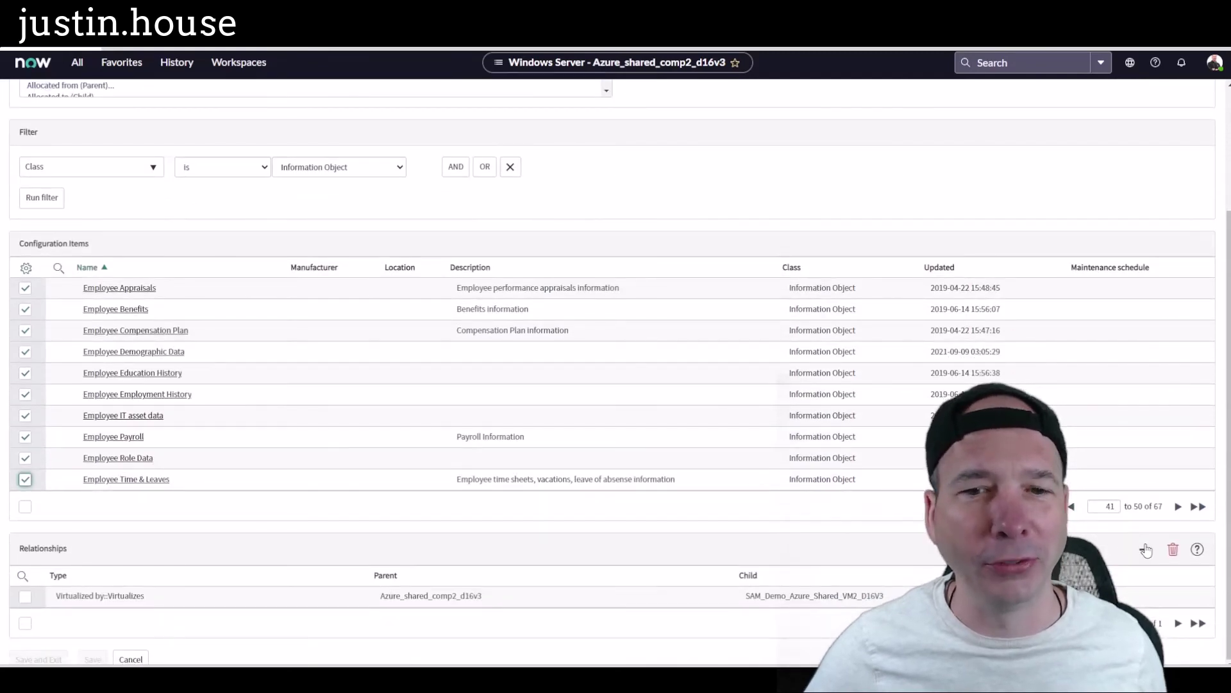
left_click(1145, 549)
- Save the ten new relationships and confirm writing them to the CMDB
scroll(1173, 545, "down", 3)
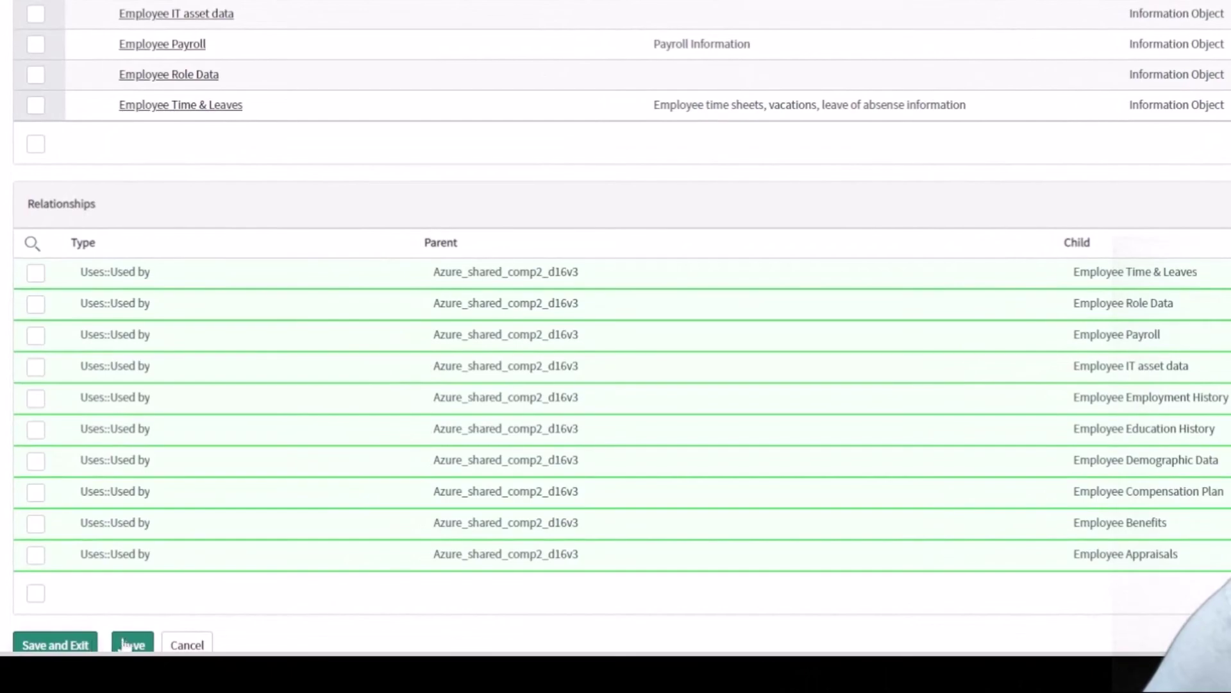
left_click(133, 644)
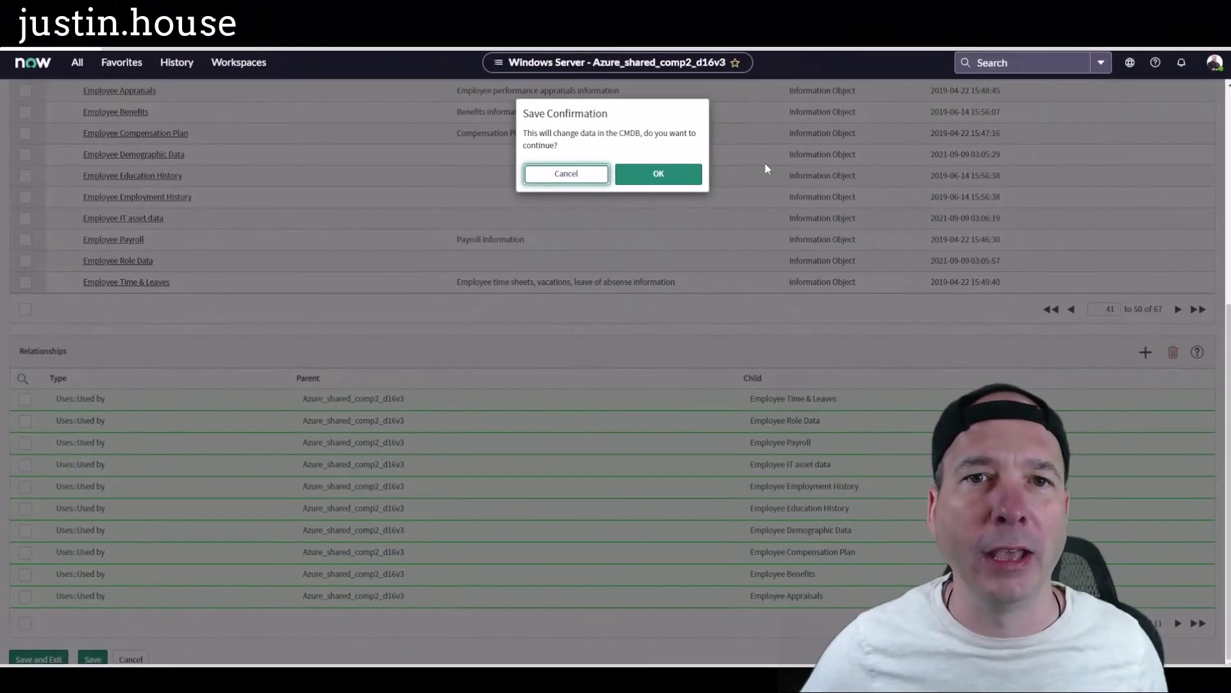
left_click(659, 174)
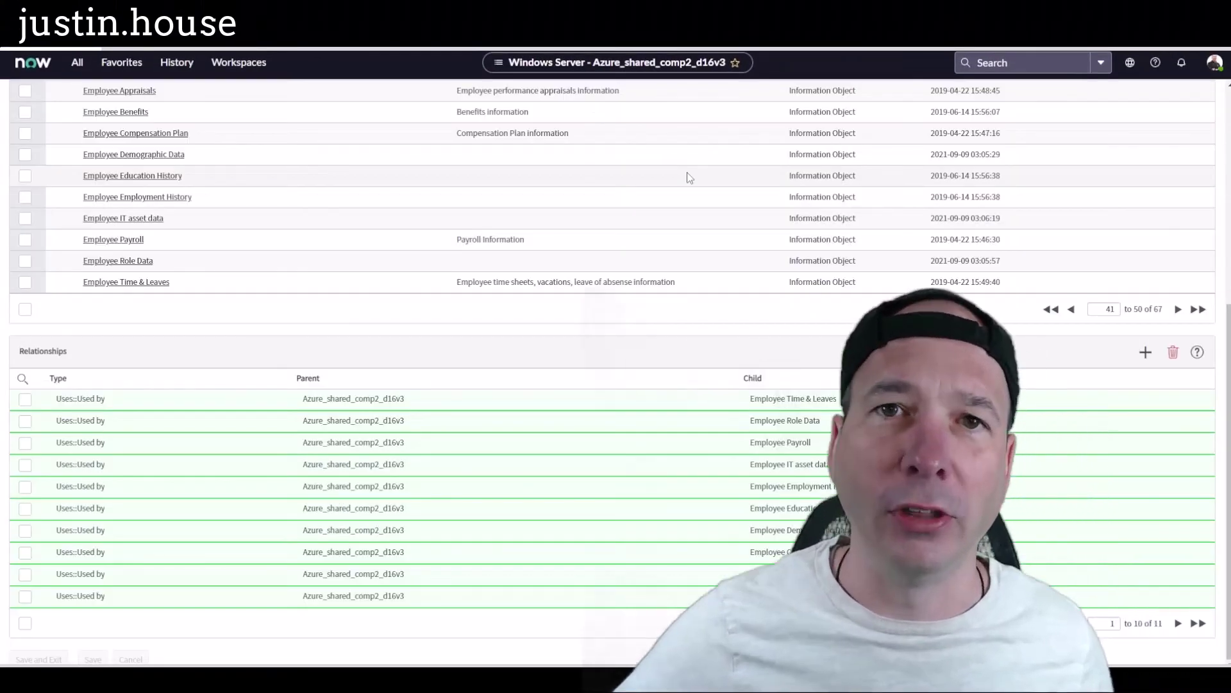